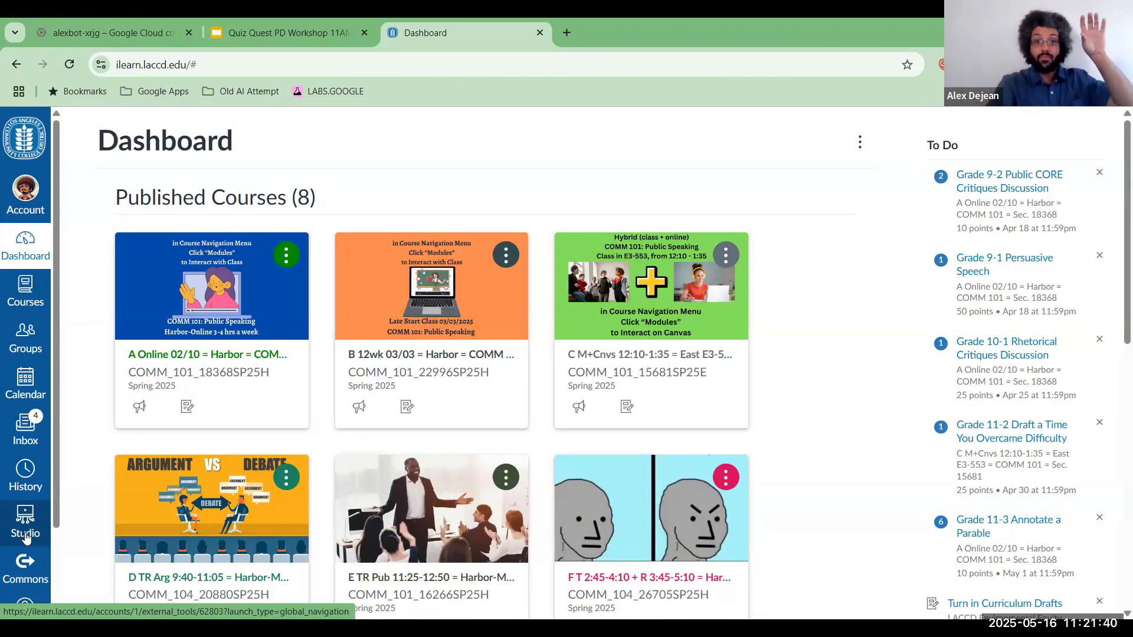
Open Studio's My Library, check Add Media without adding anything, then show the TEDx video's action menu.
{"action": "left_click", "coordinate": [27, 523]}
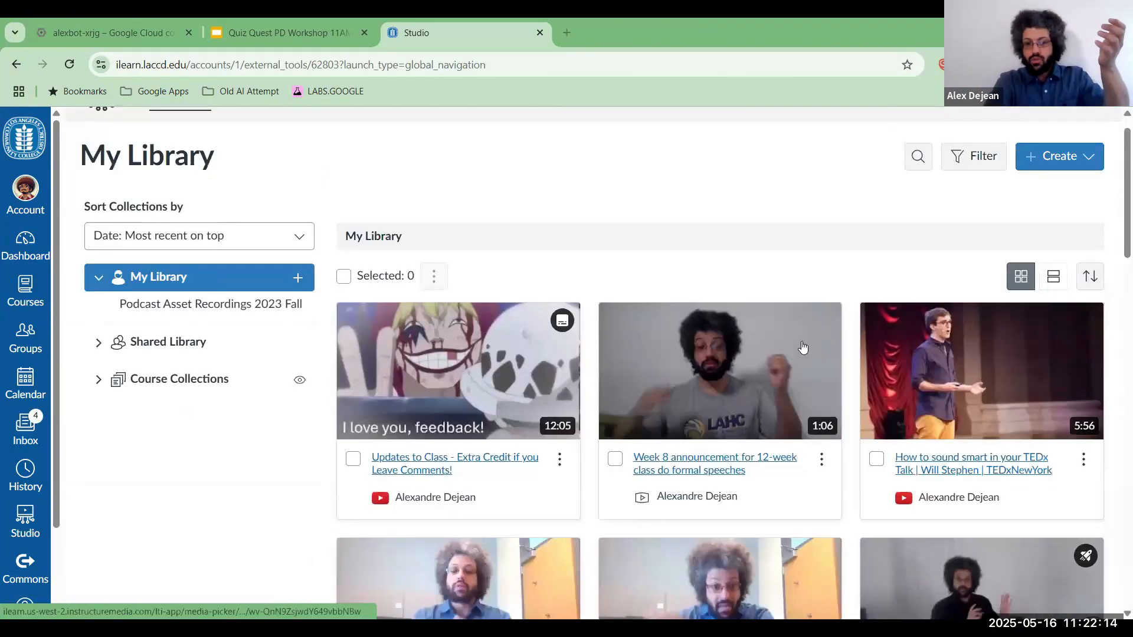
{"action": "scroll", "coordinate": [1062, 189], "scroll_direction": "up", "scroll_amount": 1}
{"action": "left_click", "coordinate": [1056, 178]}
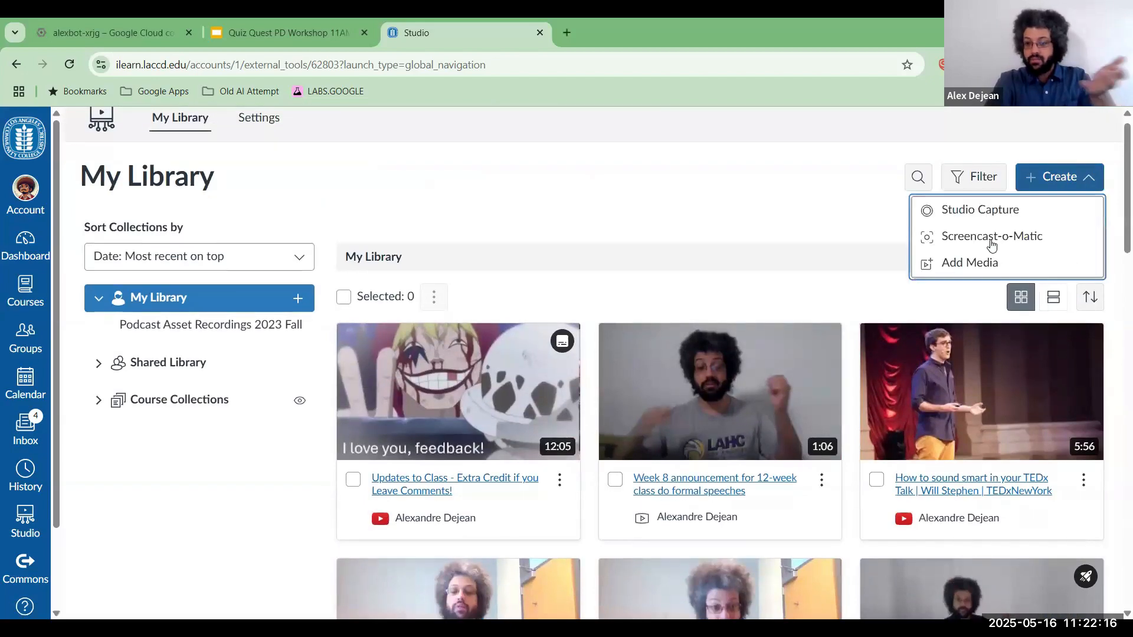
{"action": "left_click", "coordinate": [978, 263]}
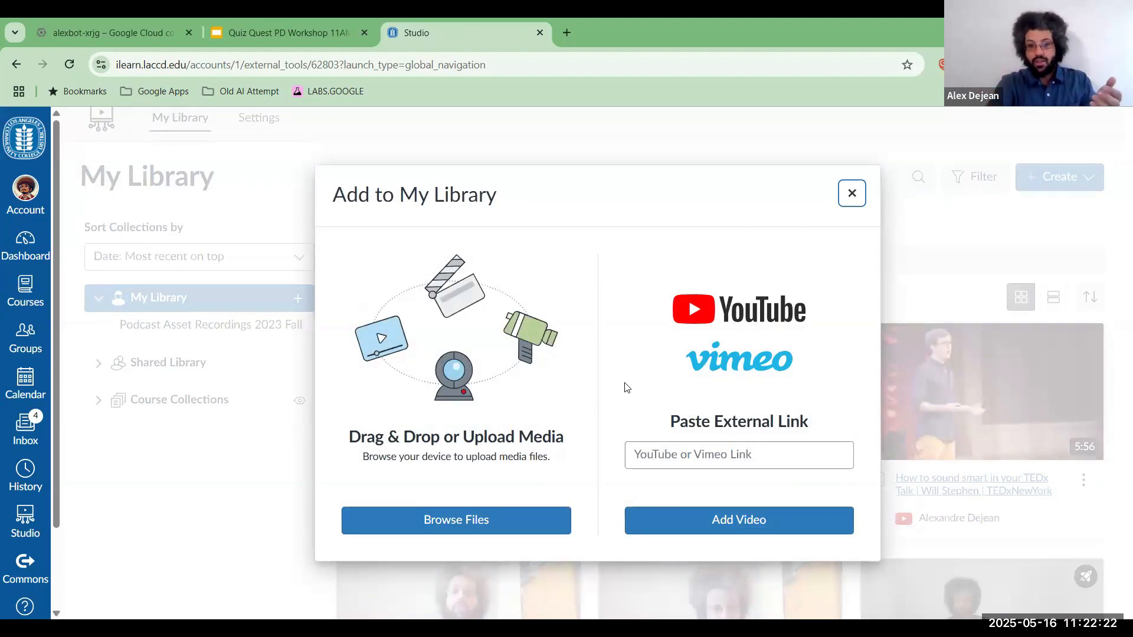
{"action": "left_click", "coordinate": [688, 455]}
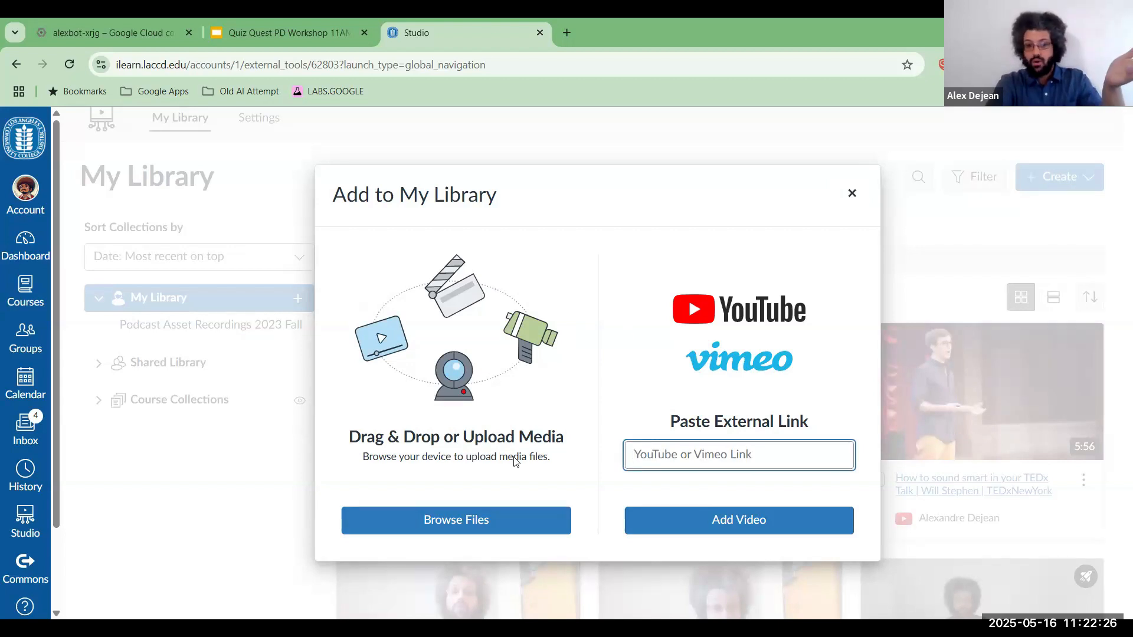
{"action": "left_click", "coordinate": [851, 196]}
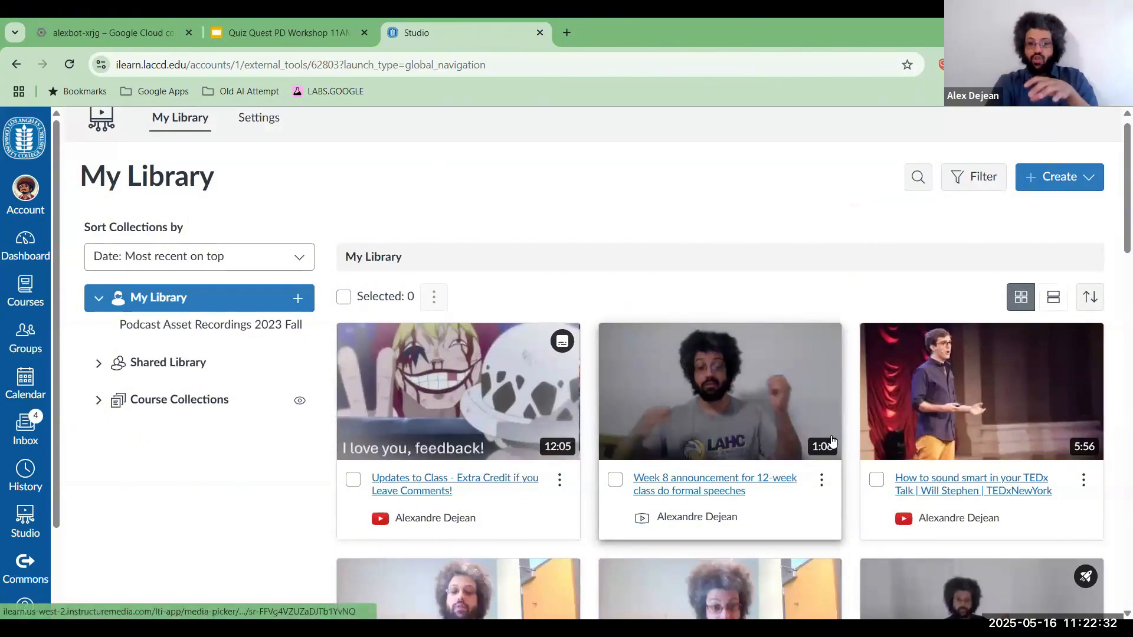
{"action": "scroll", "coordinate": [829, 437], "scroll_direction": "down", "scroll_amount": 3}
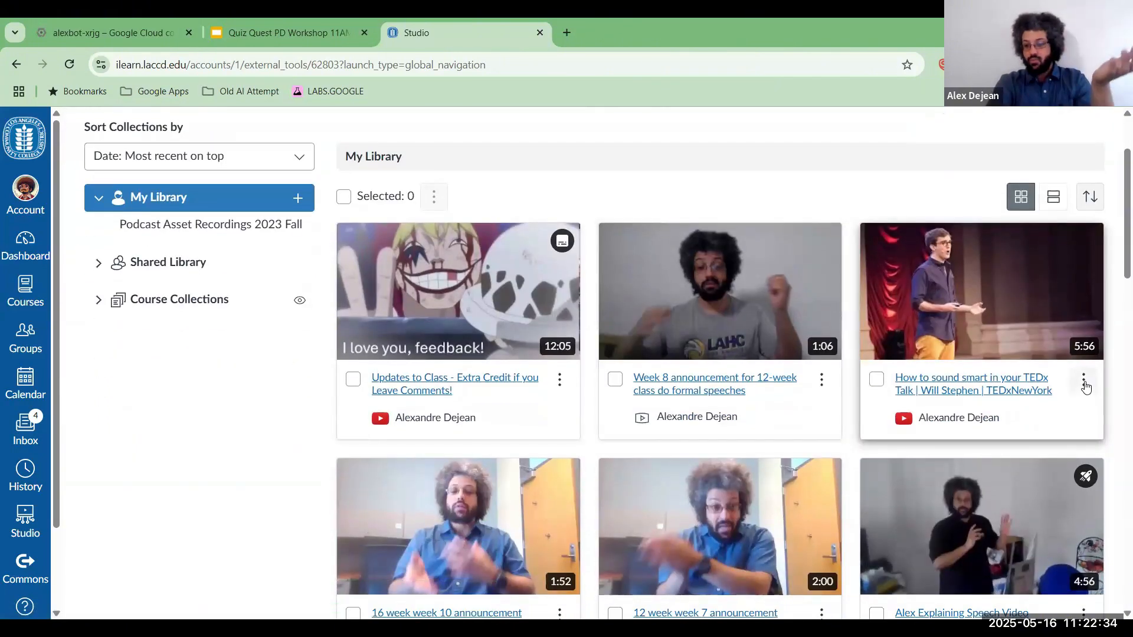
{"action": "left_click", "coordinate": [1084, 383]}
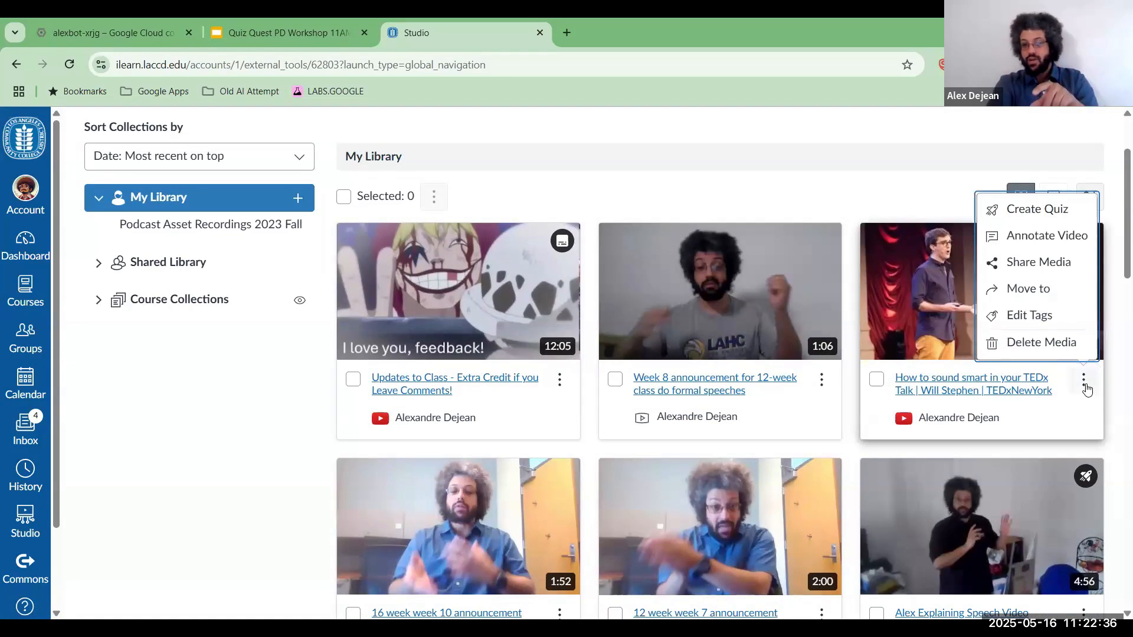
Create a quiz on the TEDx 'How to sound smart' video titled 'TED Talk Analysis'.
{"action": "left_click", "coordinate": [1075, 217]}
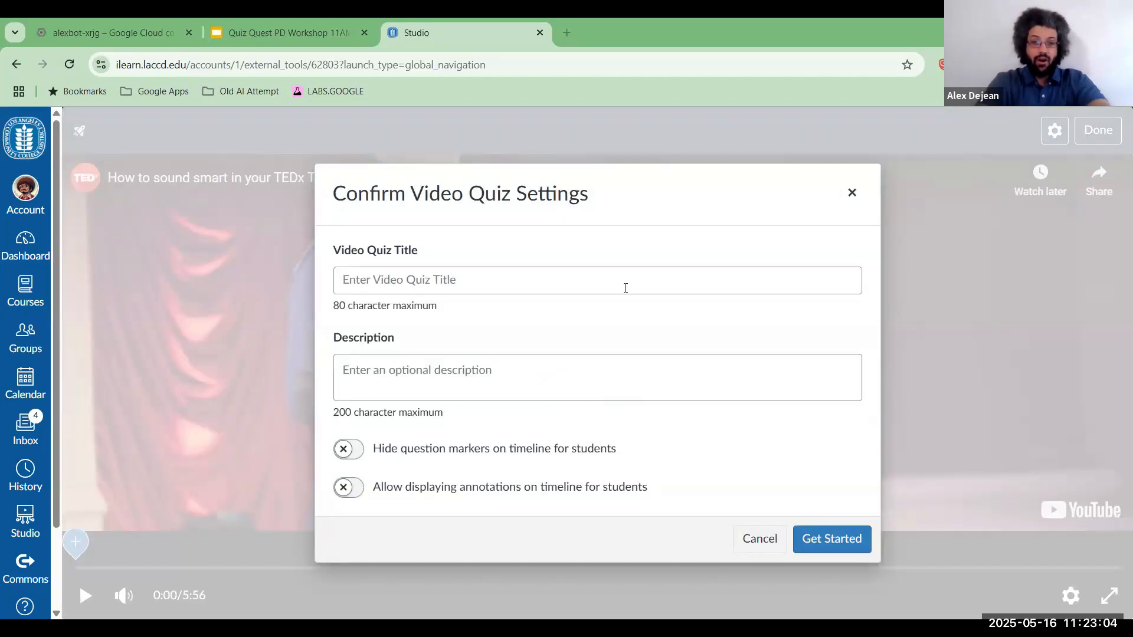
{"action": "left_click", "coordinate": [625, 288]}
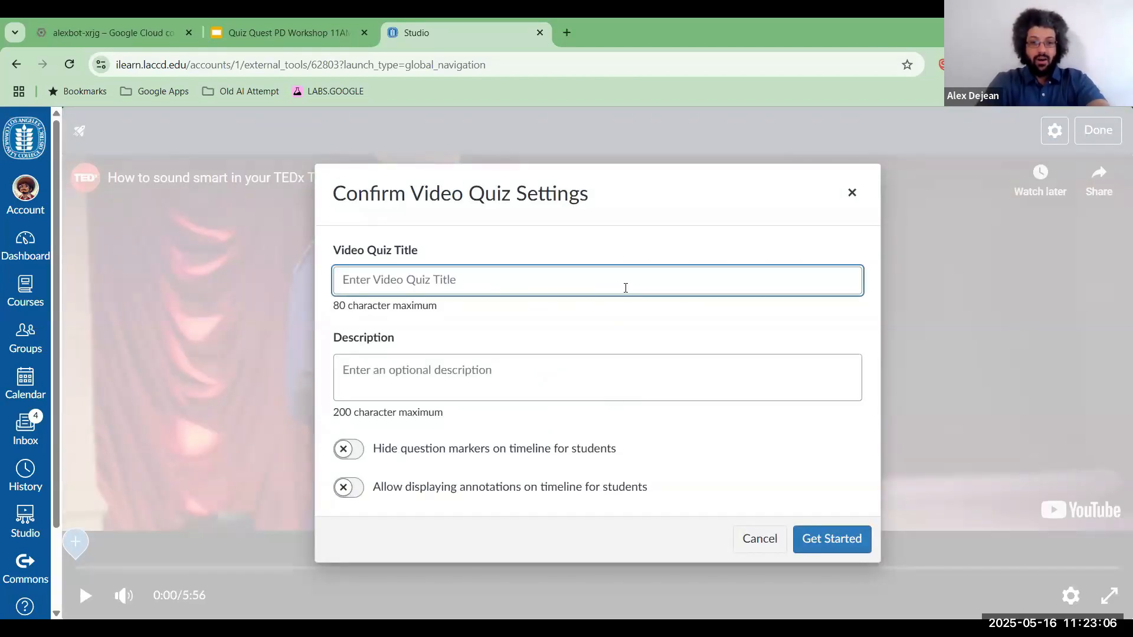
{"action": "type", "text": "TEDx"}
{"action": "key", "text": "BackSpace"}
{"action": "key", "text": "BackSpace"}
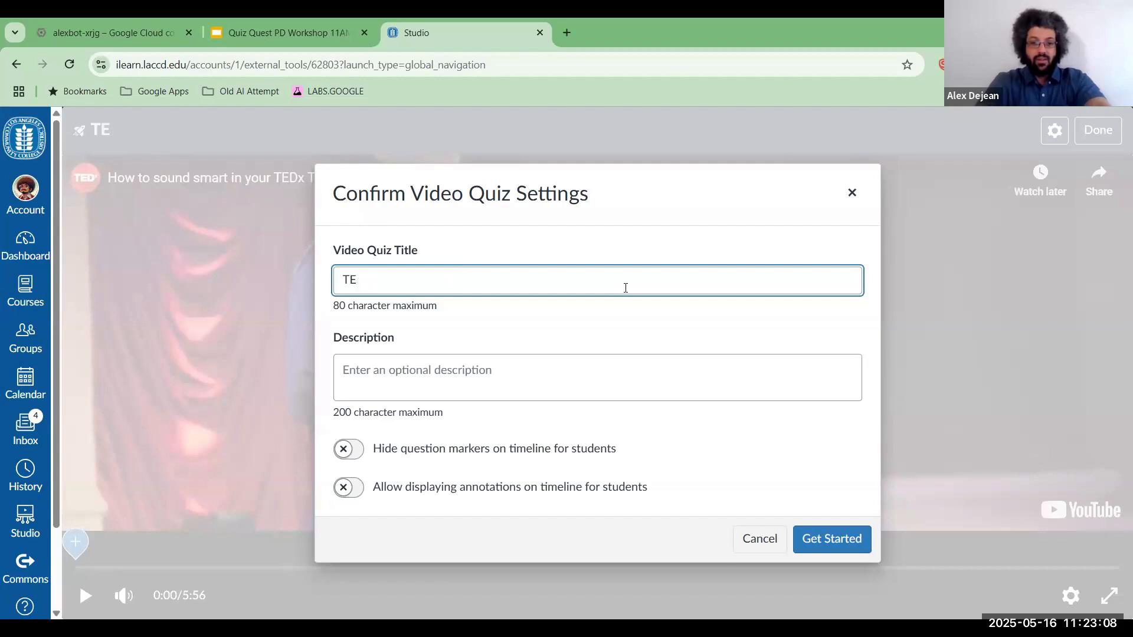
{"action": "type", "text": "D"}
{"action": "key", "text": "BackSpace"}
{"action": "type", "text": "d"}
{"action": "key", "text": "BackSpace"}
{"action": "type", "text": "D Talk Analysis"}
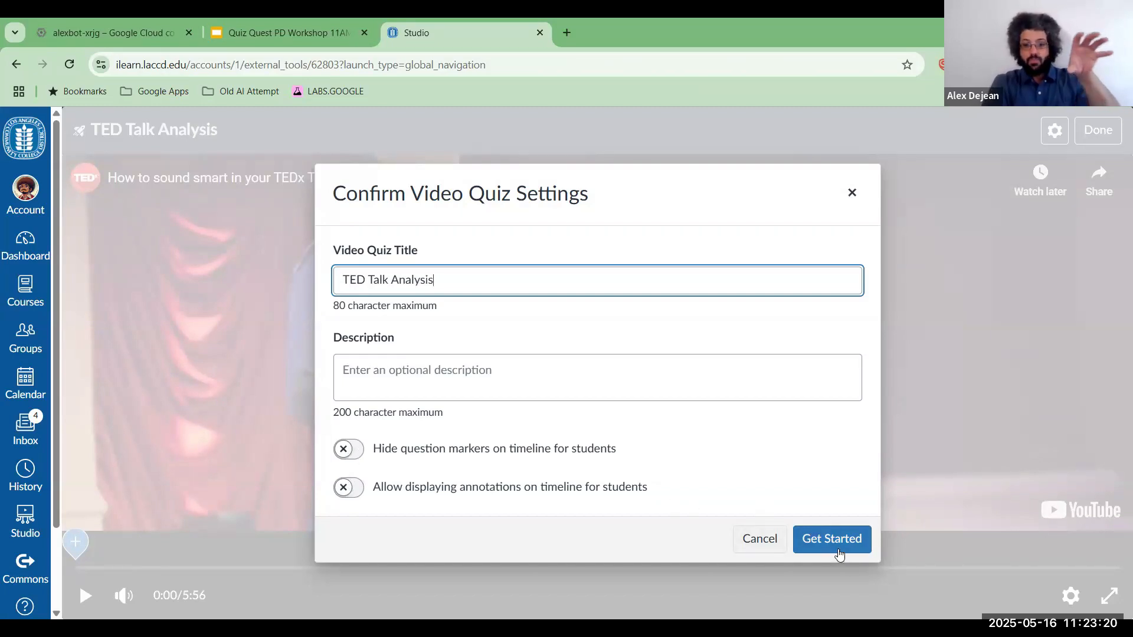
Open the quiz editor, then play the TEDx talk, skip ahead, and pause it at 0:21.
{"action": "left_click", "coordinate": [833, 545]}
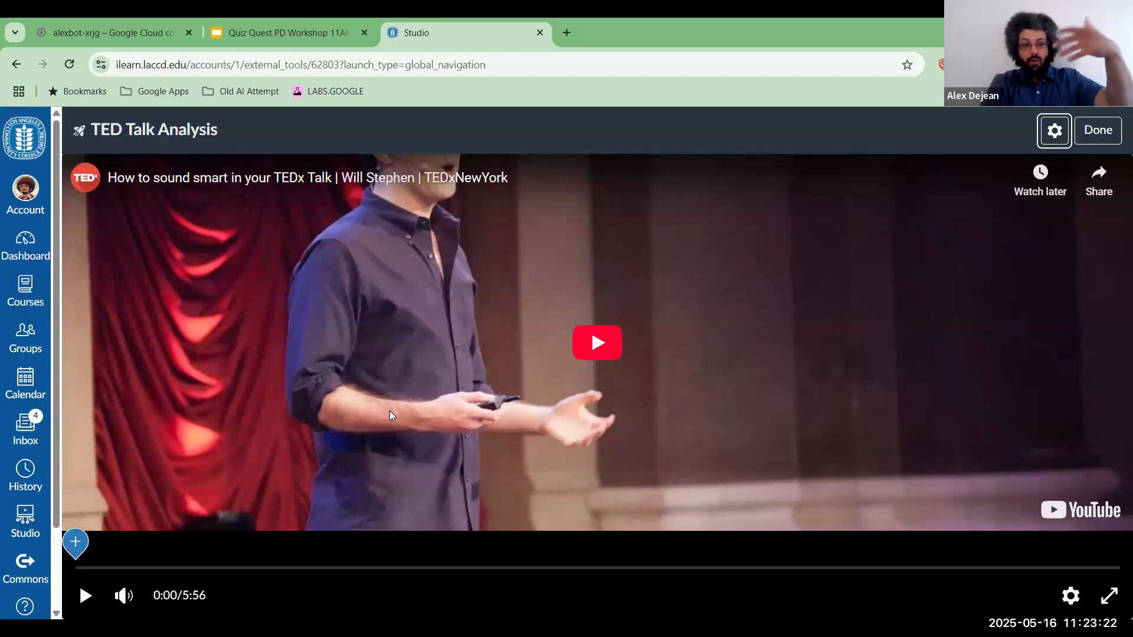
{"action": "left_click", "coordinate": [84, 594]}
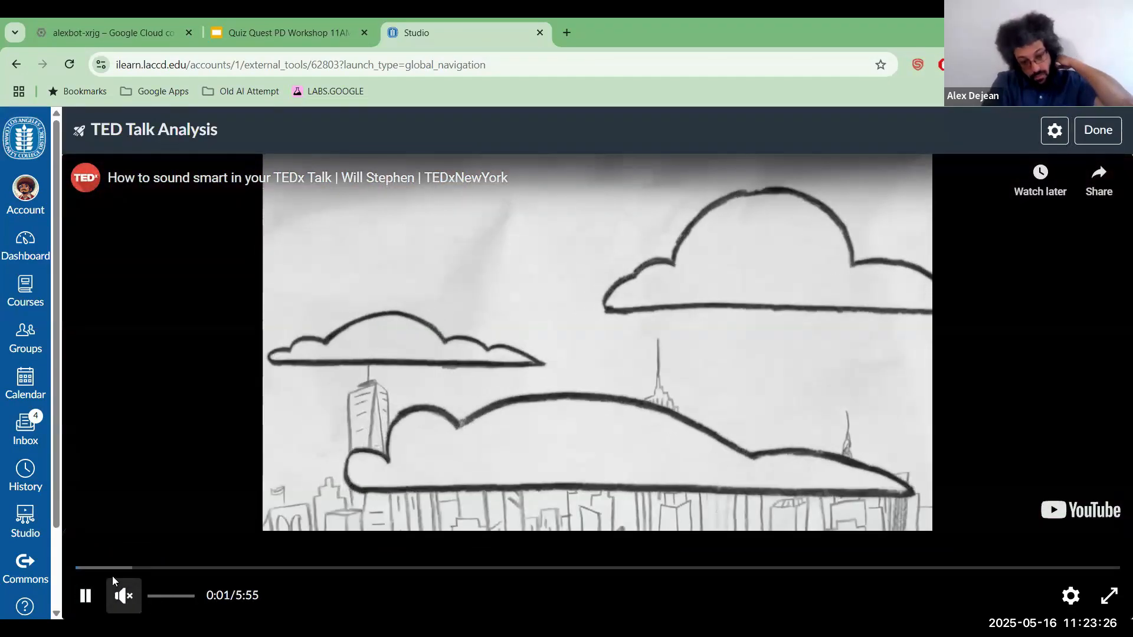
{"action": "left_click", "coordinate": [99, 569]}
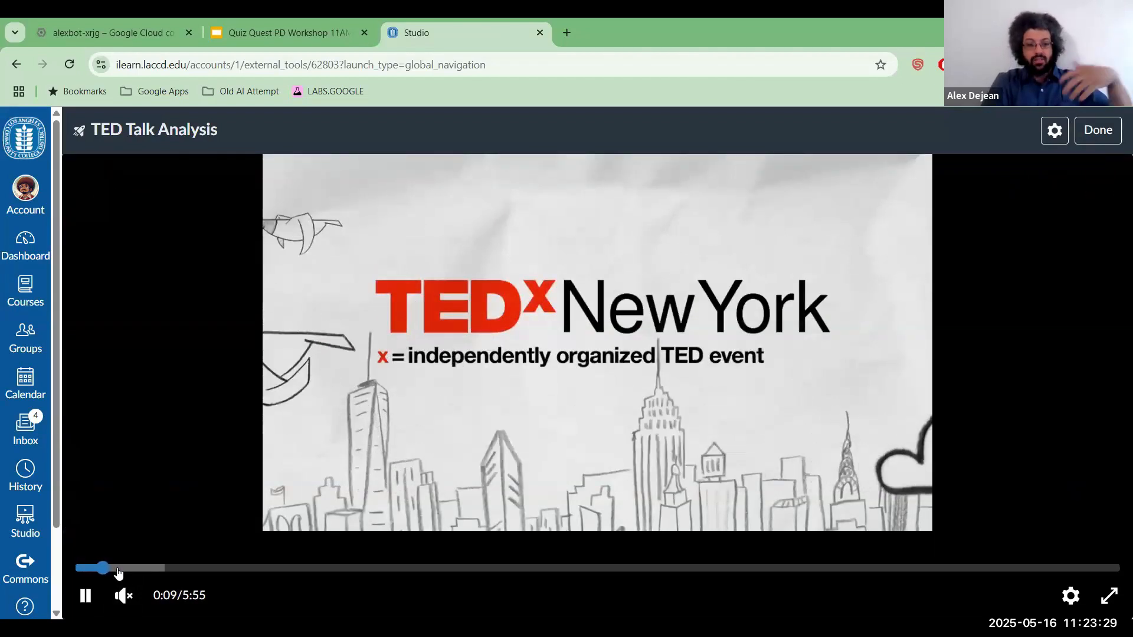
{"action": "left_click", "coordinate": [117, 568]}
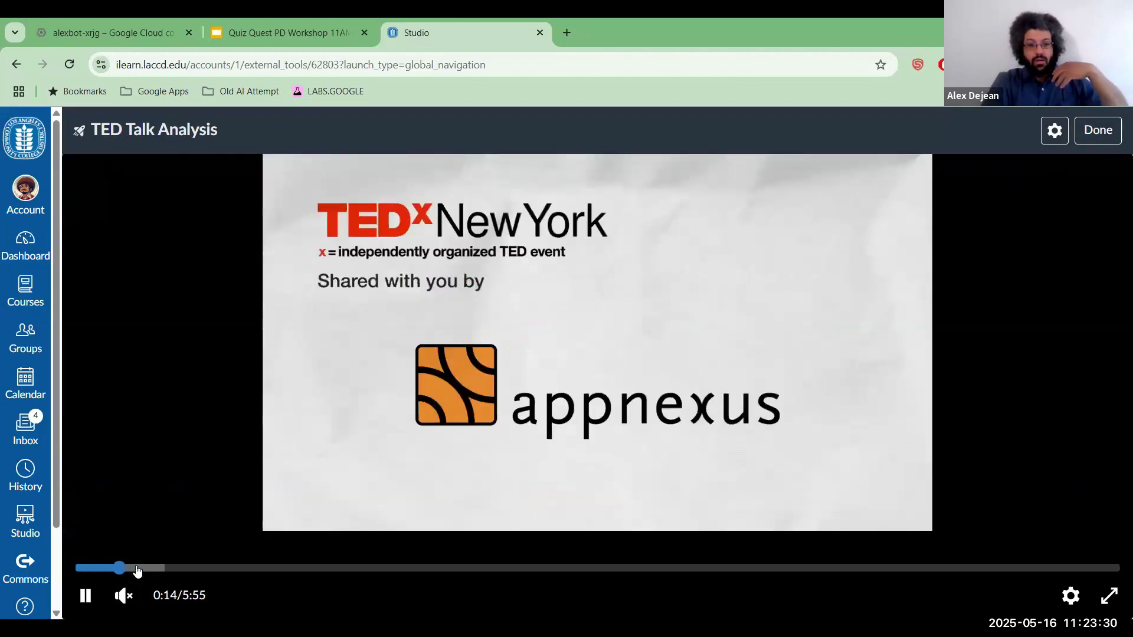
{"action": "left_click", "coordinate": [136, 569]}
{"action": "left_click", "coordinate": [82, 593]}
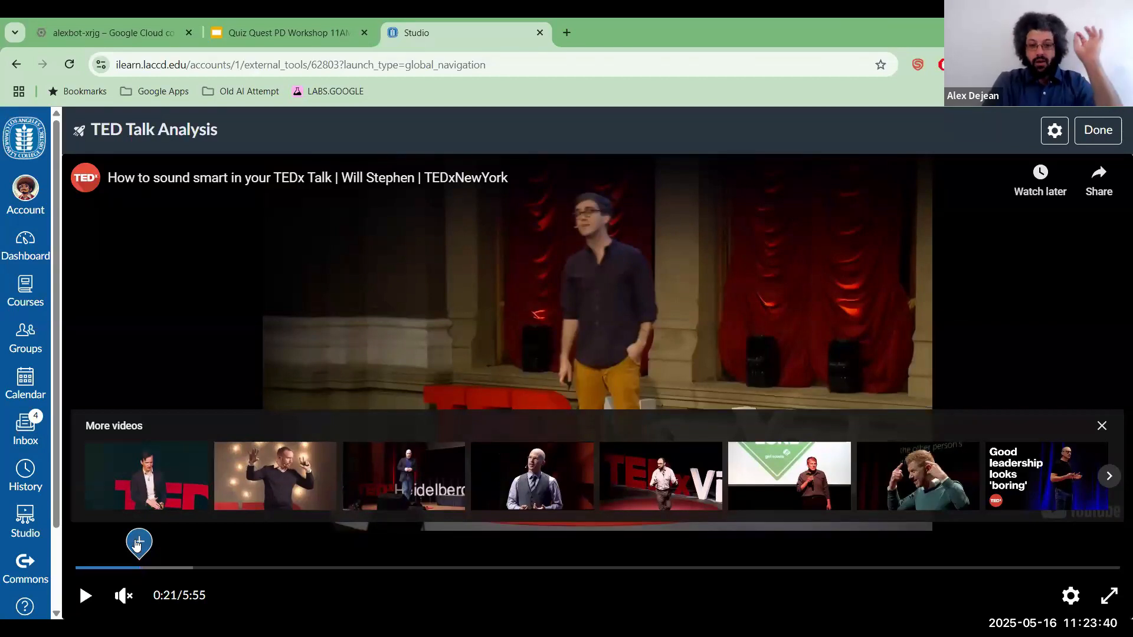
Add a multiple-choice question at 0:22 asking 'Who is the speaker in the video'.
{"action": "left_click", "coordinate": [137, 543]}
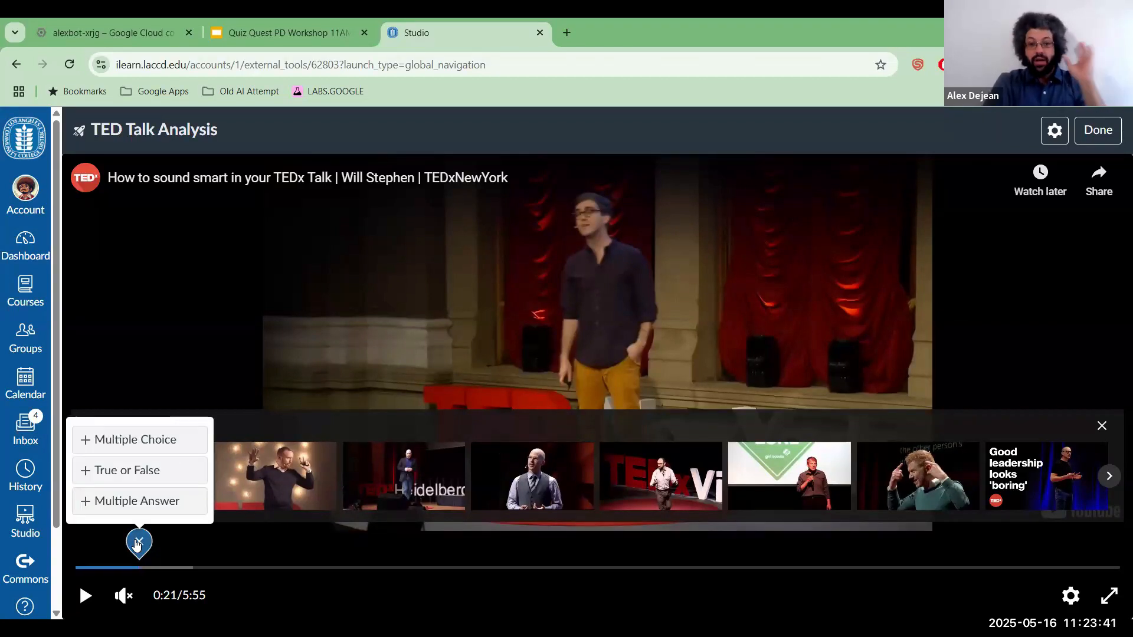
{"action": "left_click", "coordinate": [157, 441]}
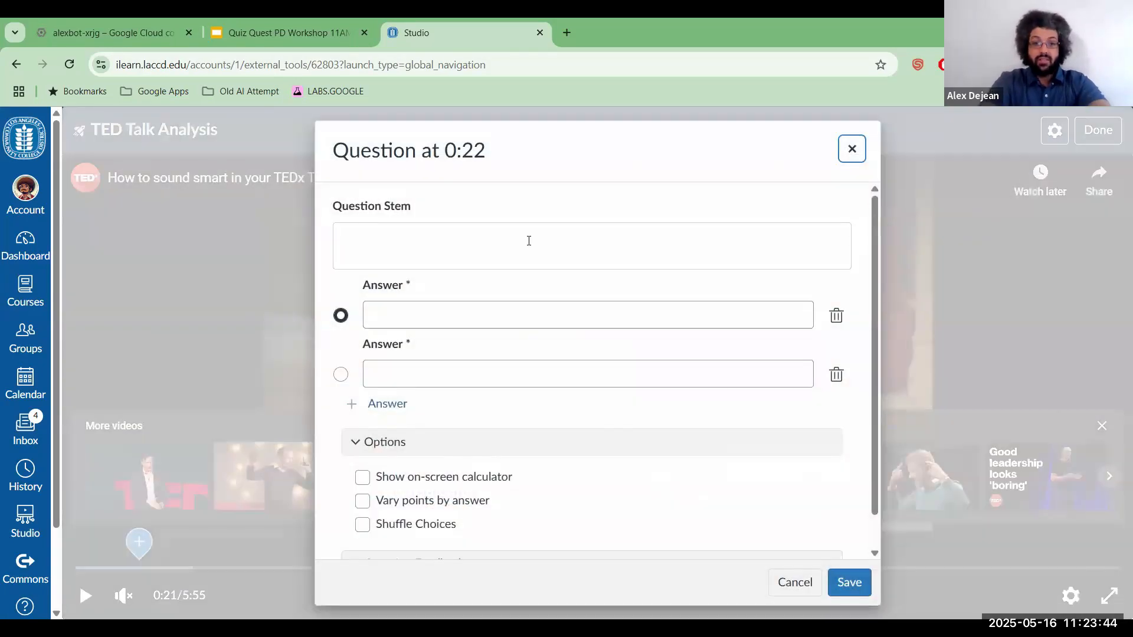
{"action": "left_click", "coordinate": [529, 241]}
{"action": "type", "text": "Who is the s"}
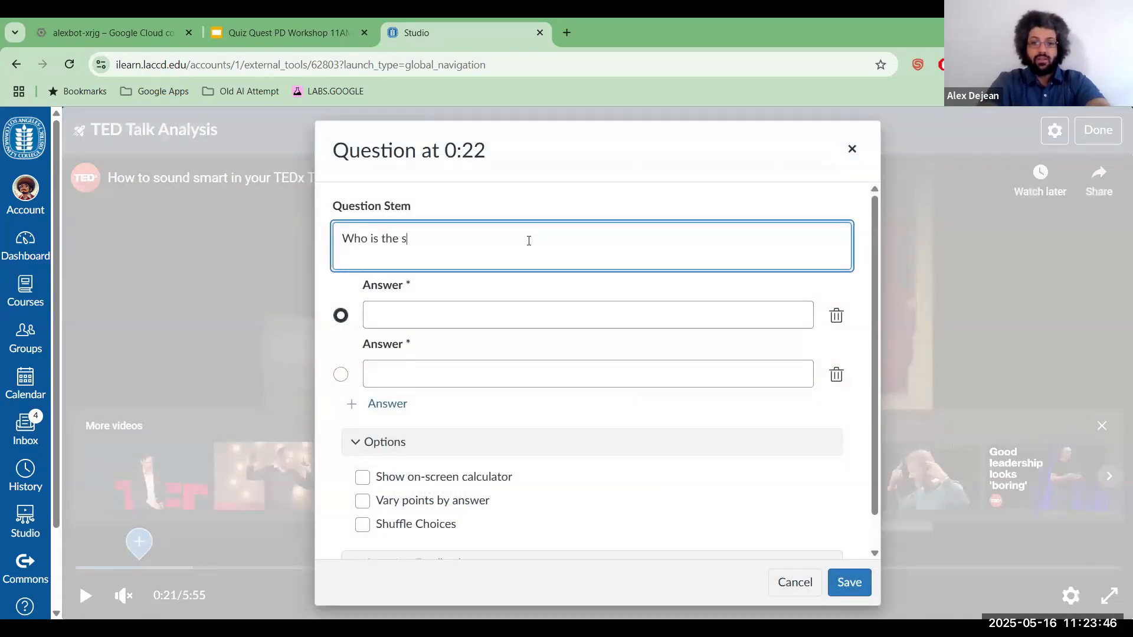
{"action": "type", "text": "peaker in the video?"}
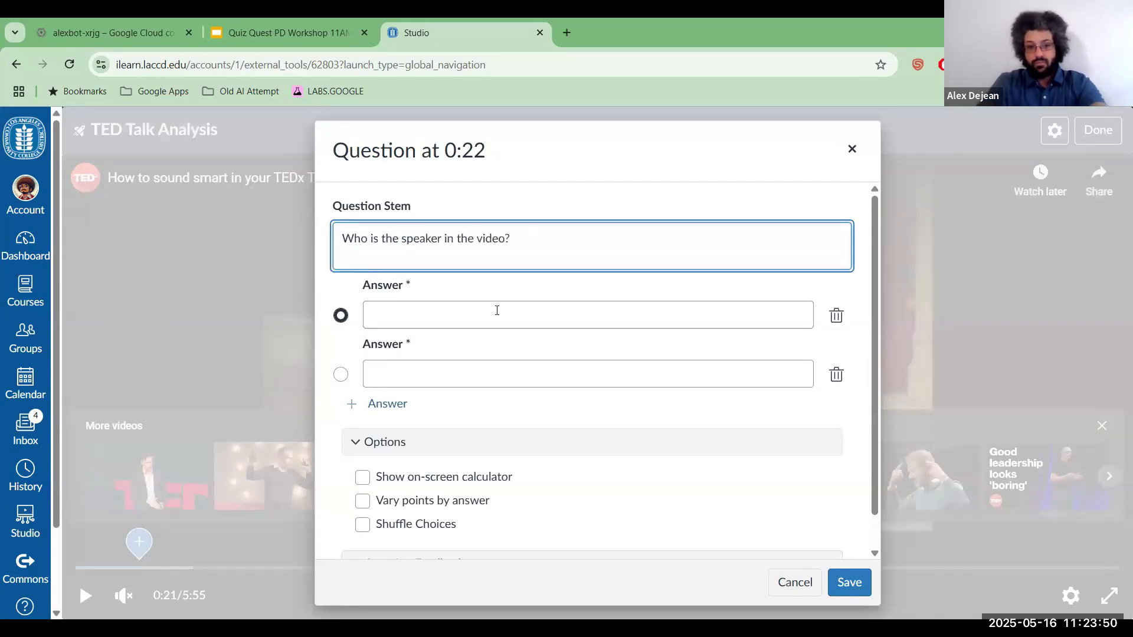
Enter the speaker's name and another person's name as the two answers, then save the question.
{"action": "left_click", "coordinate": [497, 310]}
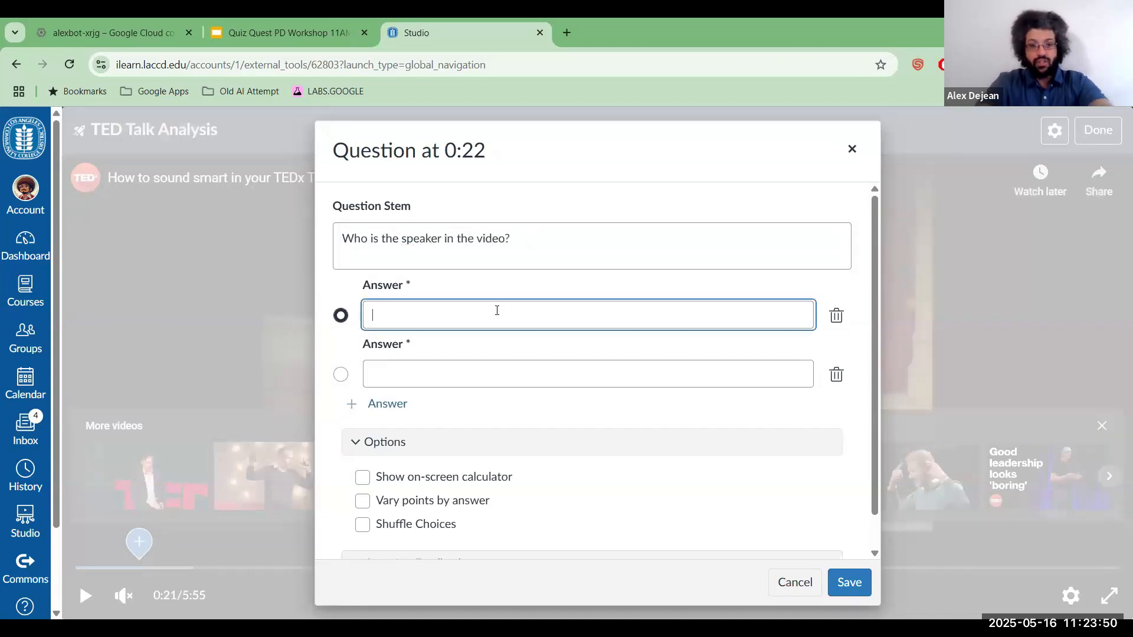
{"action": "type", "text": "Will Stephen"}
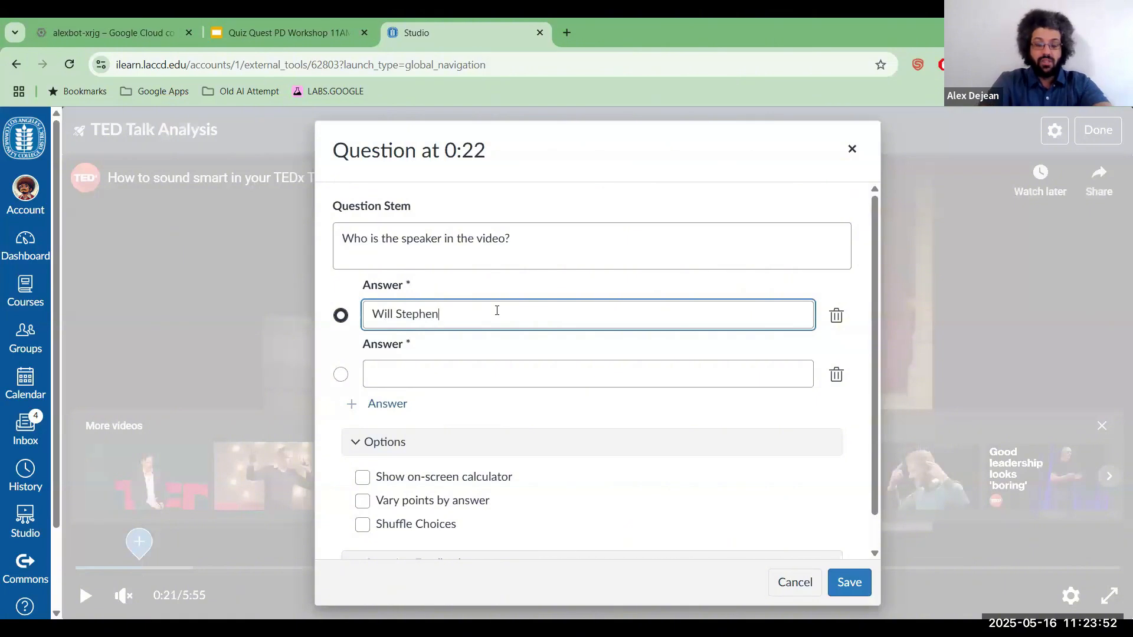
{"action": "left_click", "coordinate": [468, 370]}
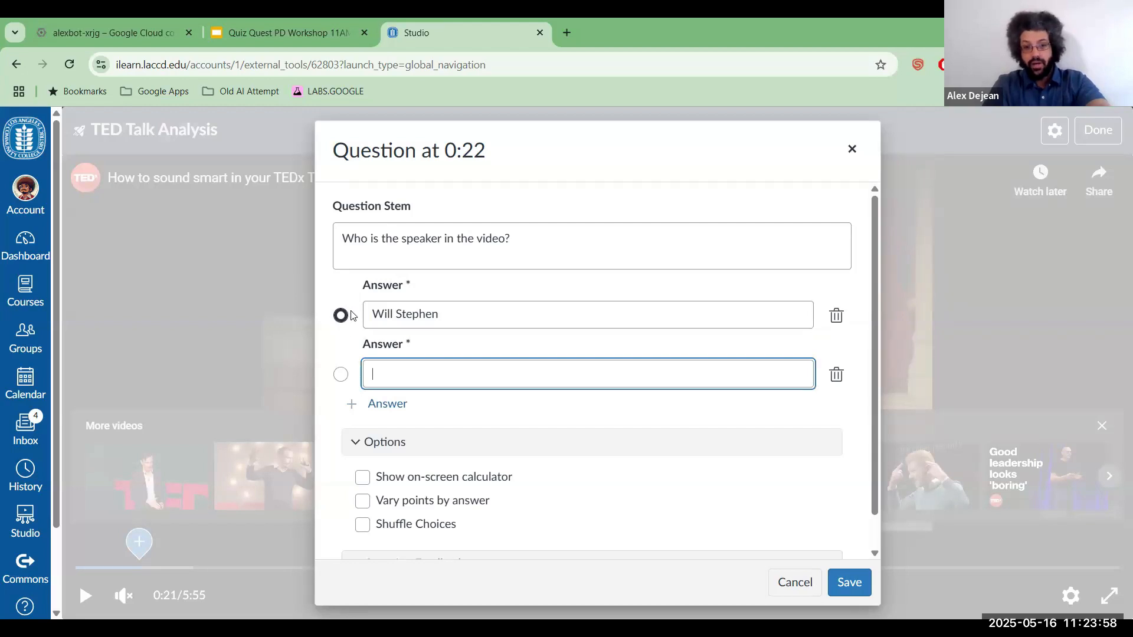
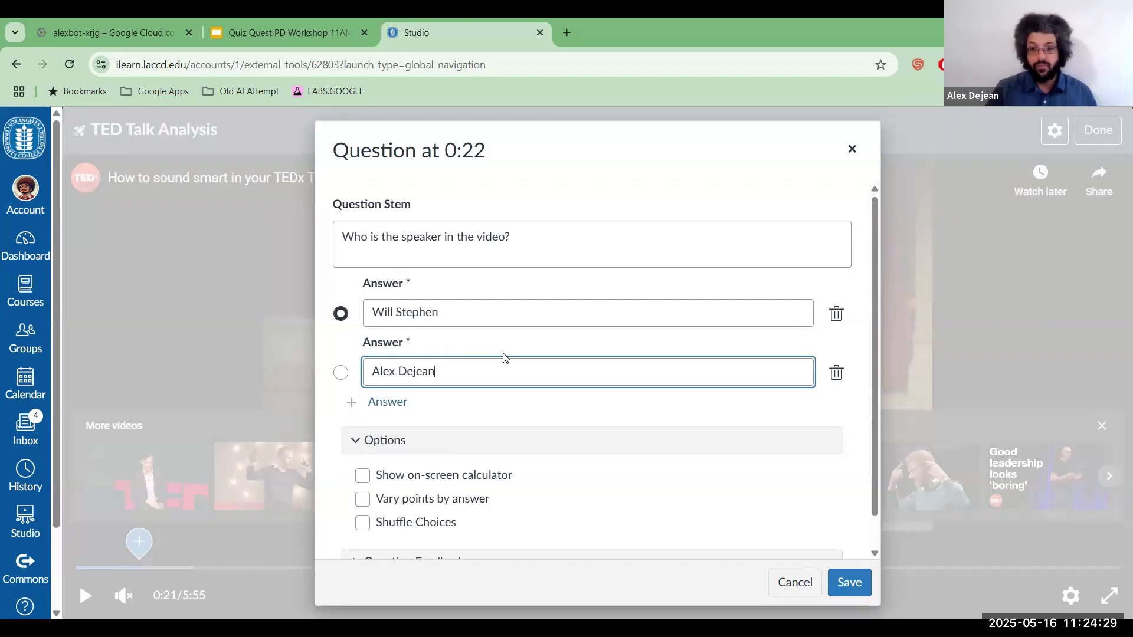
{"action": "scroll", "coordinate": [501, 357], "scroll_direction": "down", "scroll_amount": 1}
{"action": "left_click", "coordinate": [477, 535]}
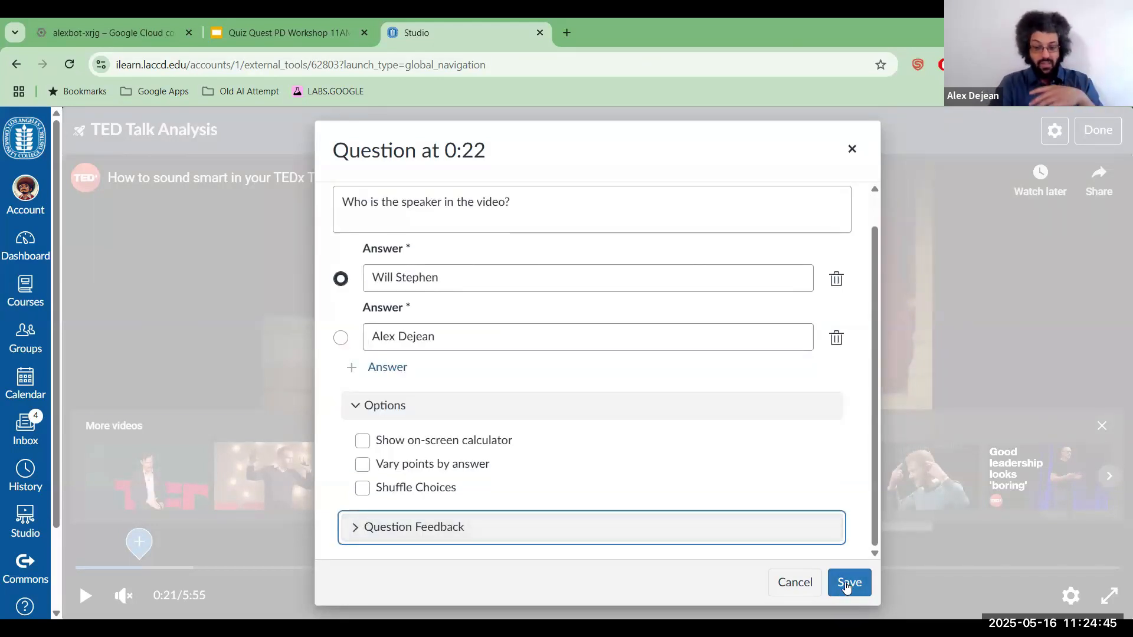
{"action": "left_click", "coordinate": [846, 583]}
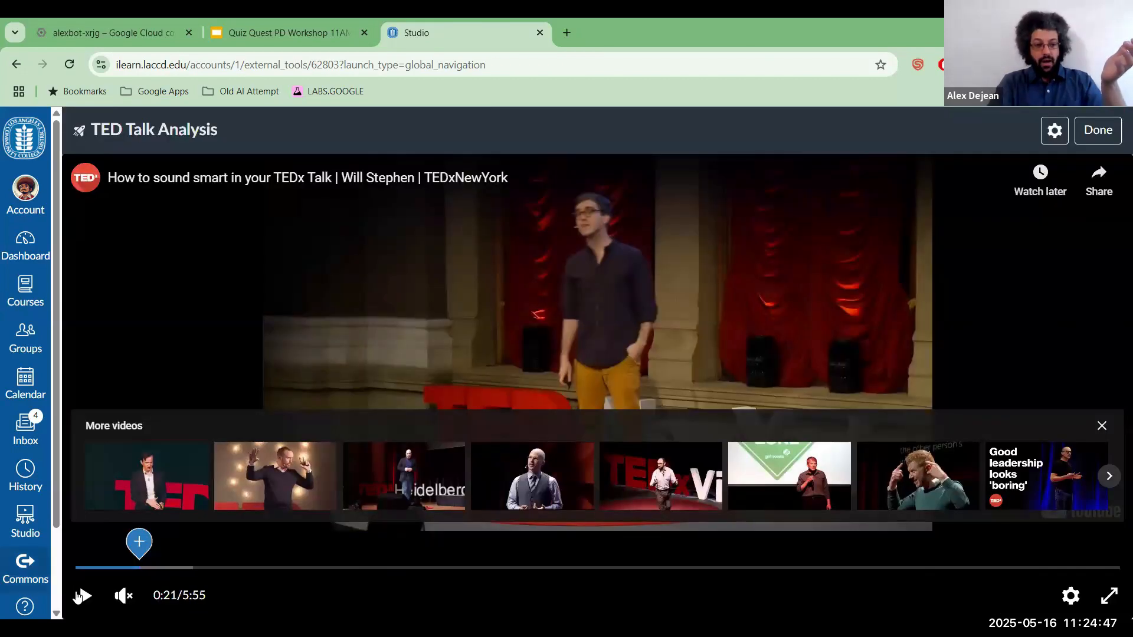
Cue the TEDx talk to 1:29 and pause it there.
{"action": "left_click", "coordinate": [85, 596]}
{"action": "left_click", "coordinate": [305, 569]}
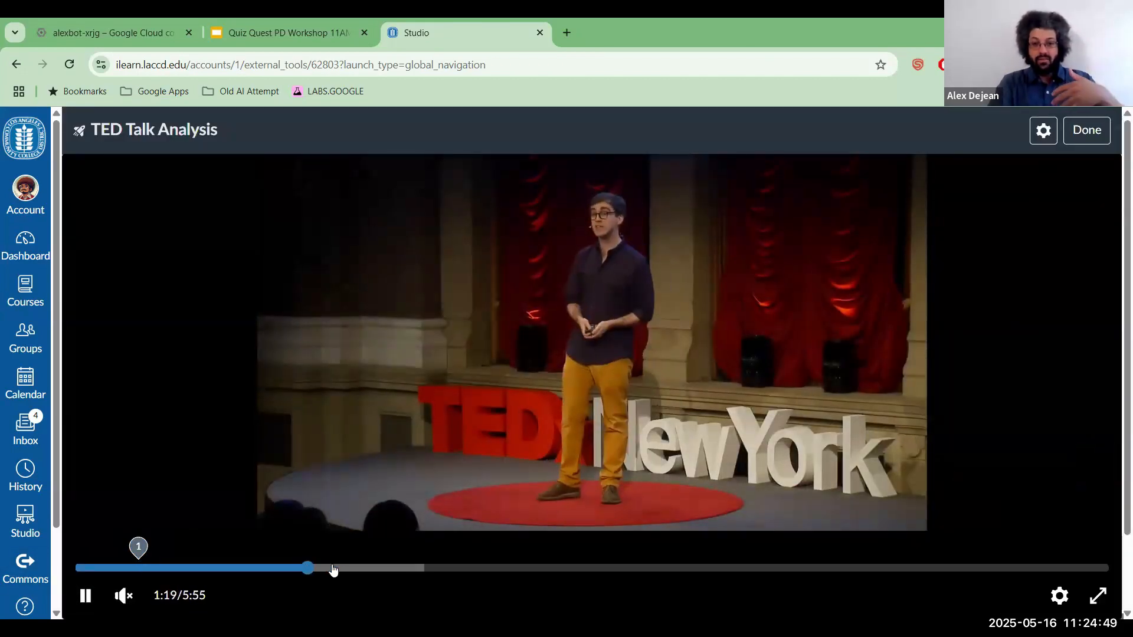
{"action": "left_click", "coordinate": [338, 568]}
{"action": "left_click", "coordinate": [374, 568]}
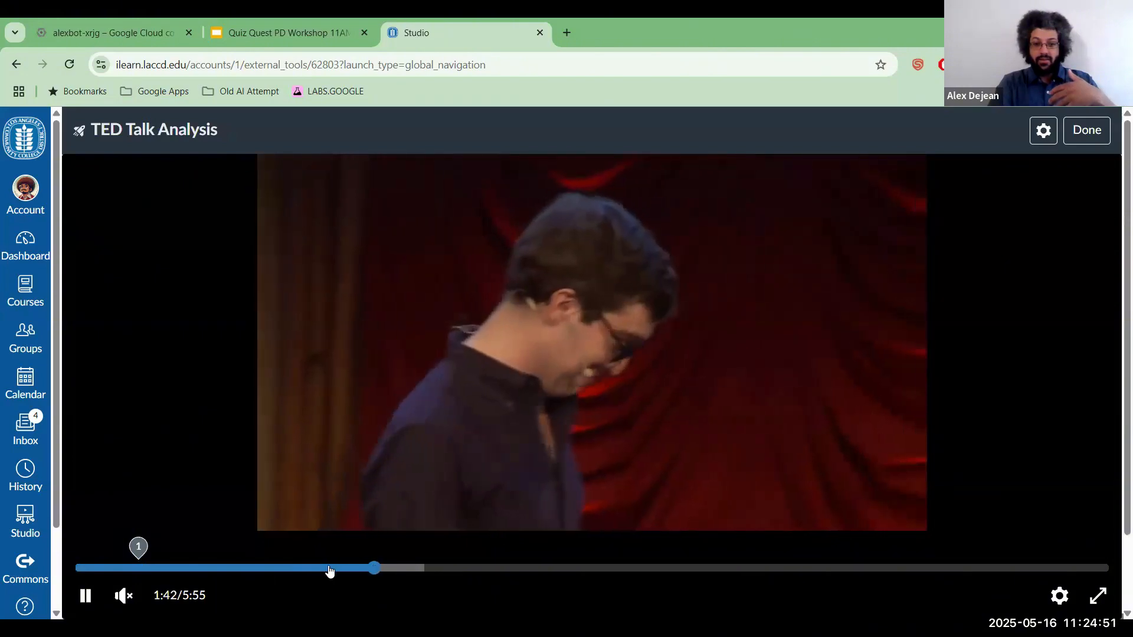
{"action": "left_click", "coordinate": [329, 568]}
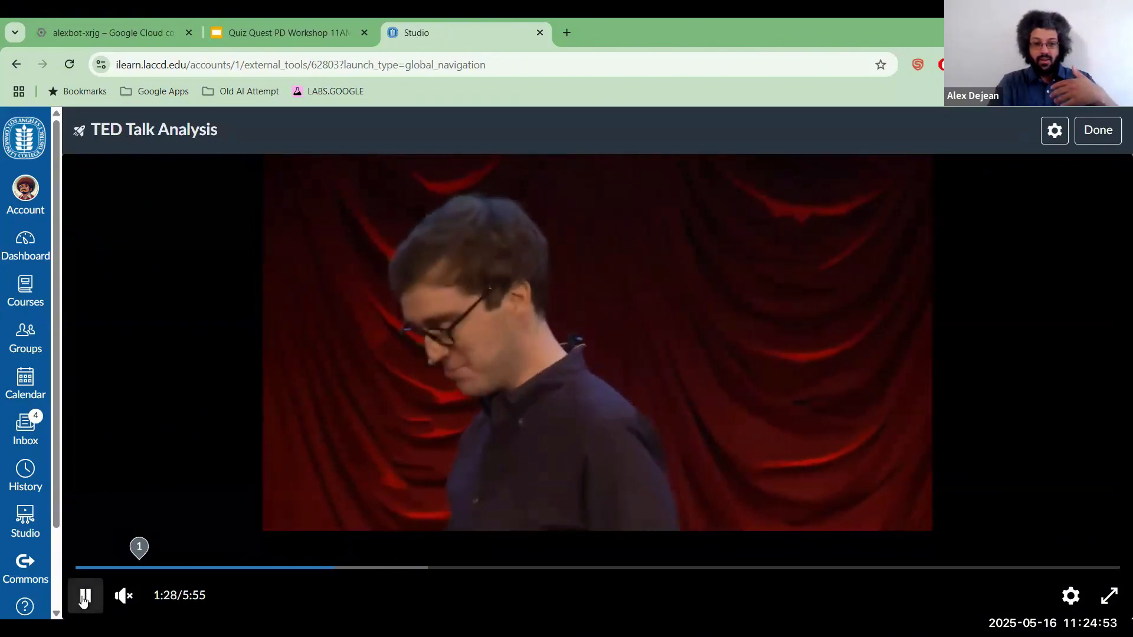
{"action": "left_click", "coordinate": [83, 598]}
{"action": "left_click", "coordinate": [83, 600]}
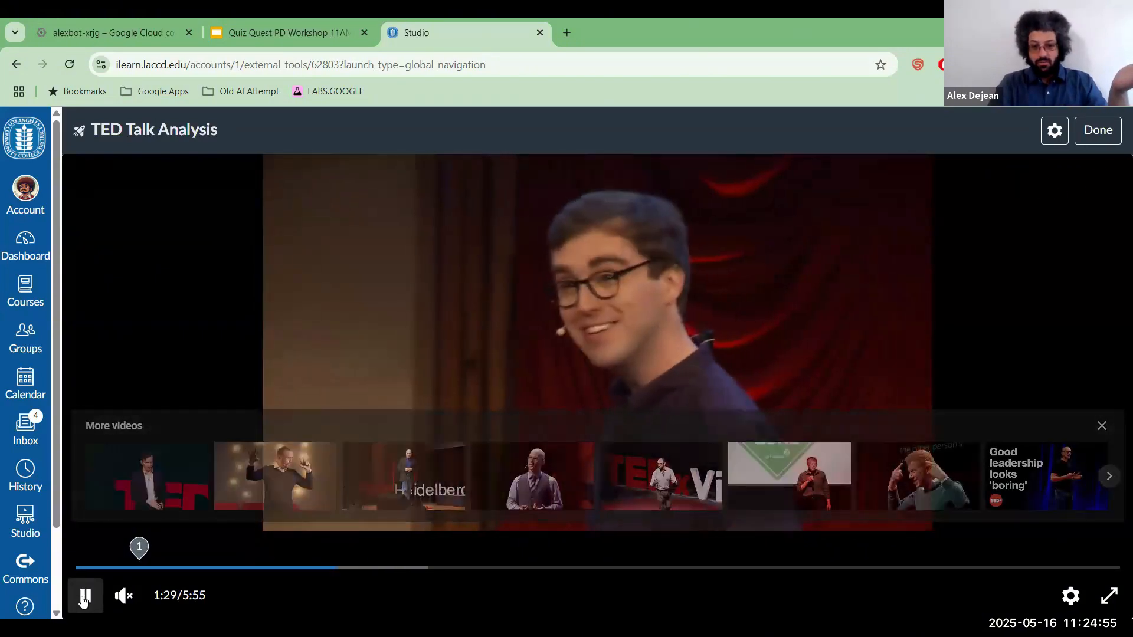
{"action": "left_click", "coordinate": [83, 599]}
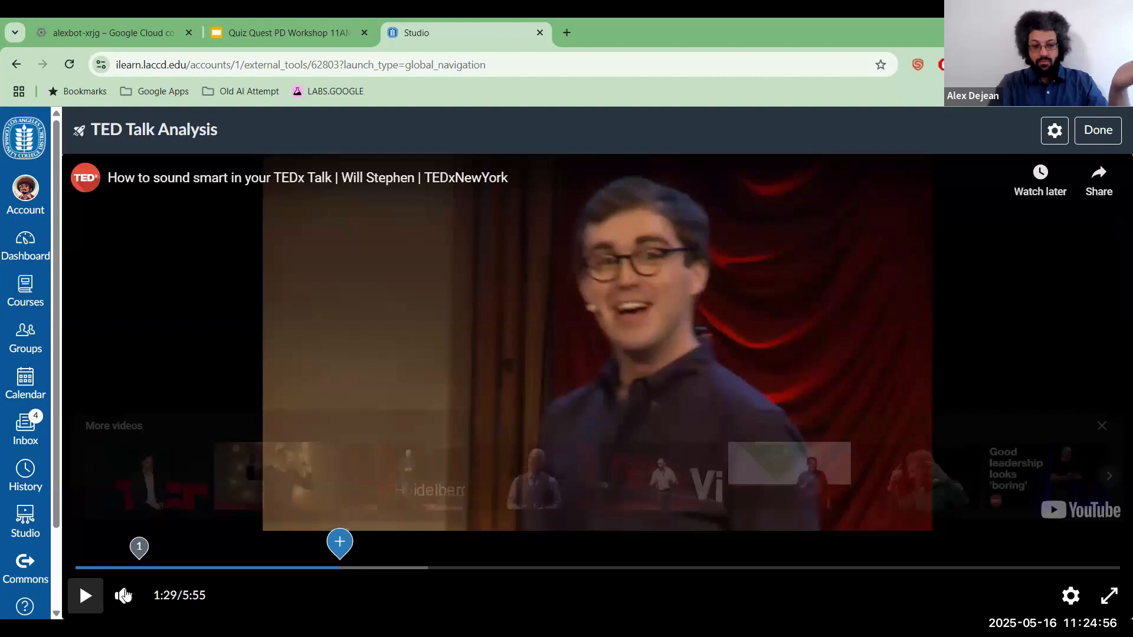
Add a 1:30 multiple-choice question 'What was the joke he had?' with correct answer 'He gave self-deprecating humor'.
{"action": "left_click", "coordinate": [340, 542]}
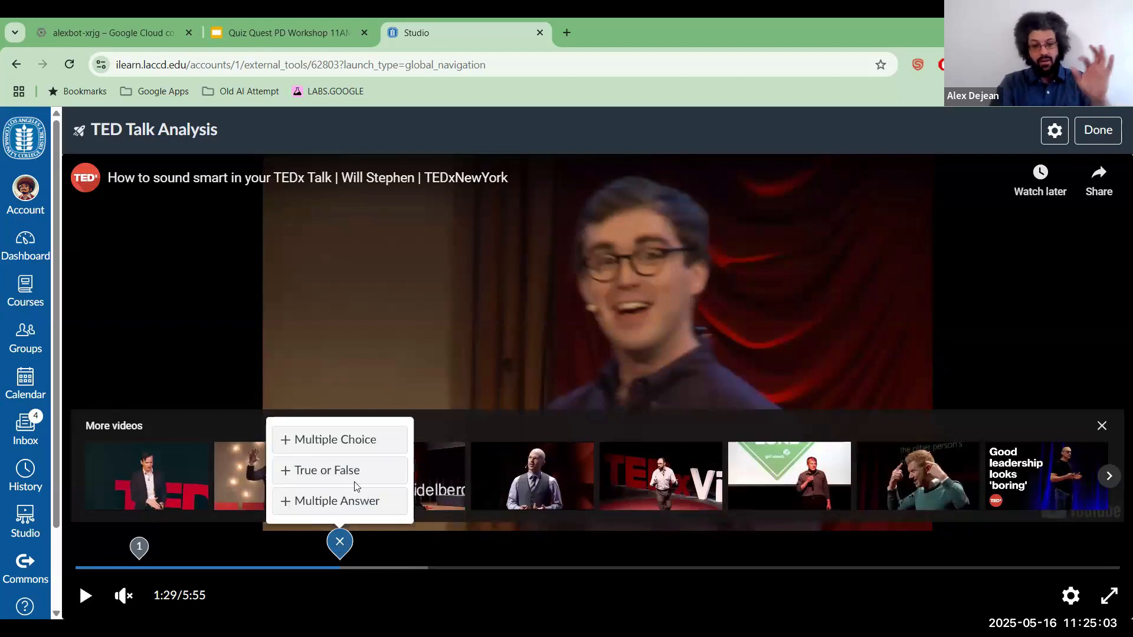
{"action": "left_click", "coordinate": [365, 441]}
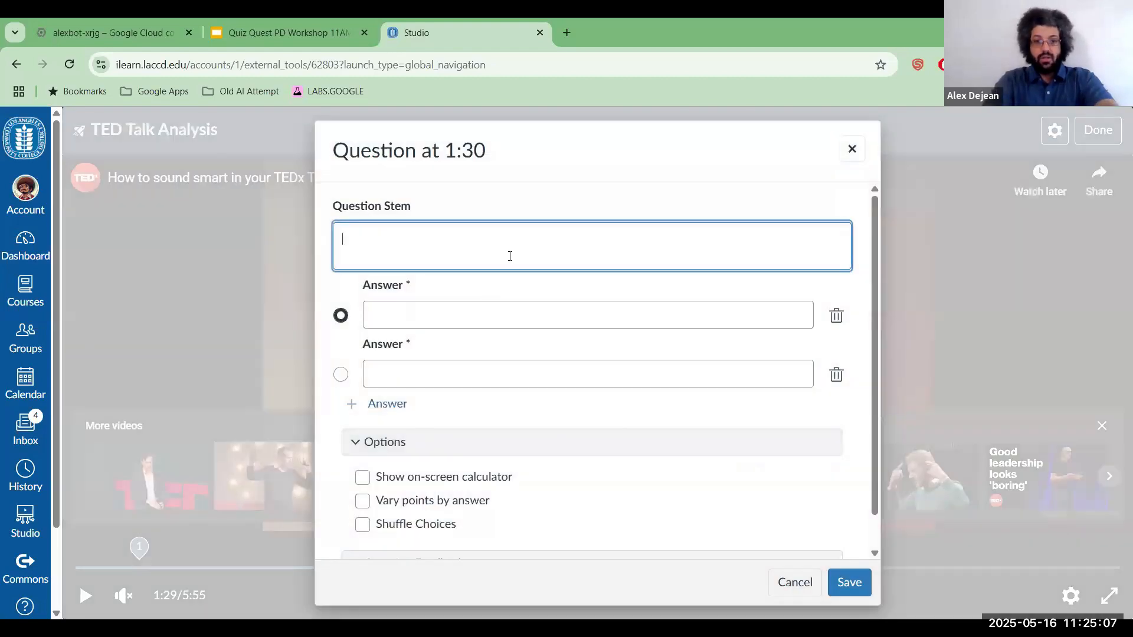
{"action": "type", "text": "What was"}
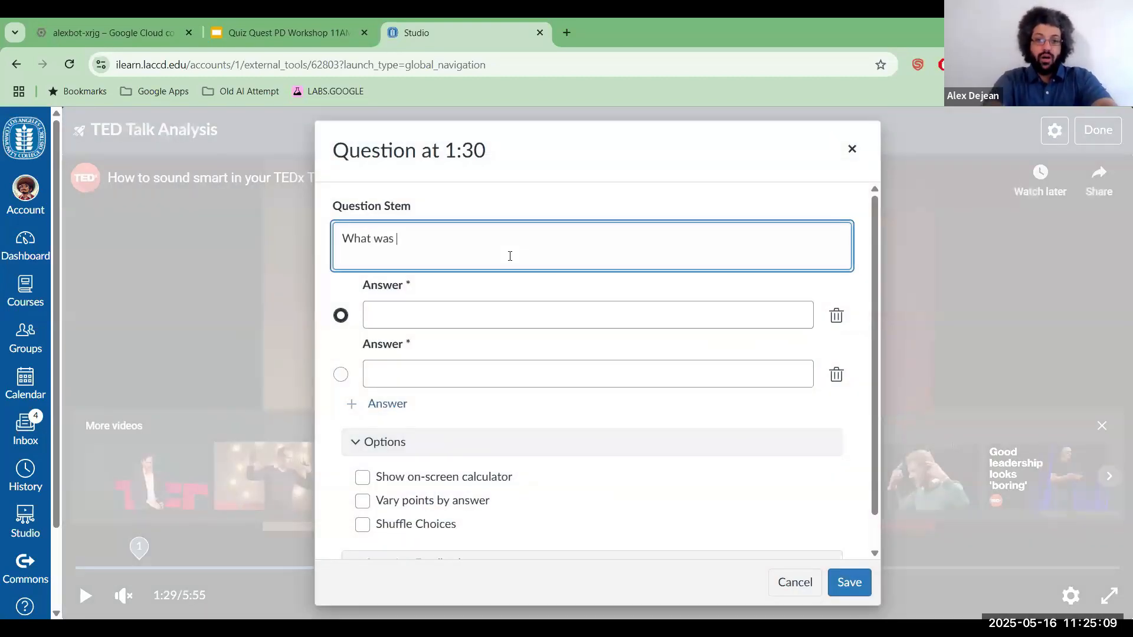
{"action": "type", "text": " the jo"}
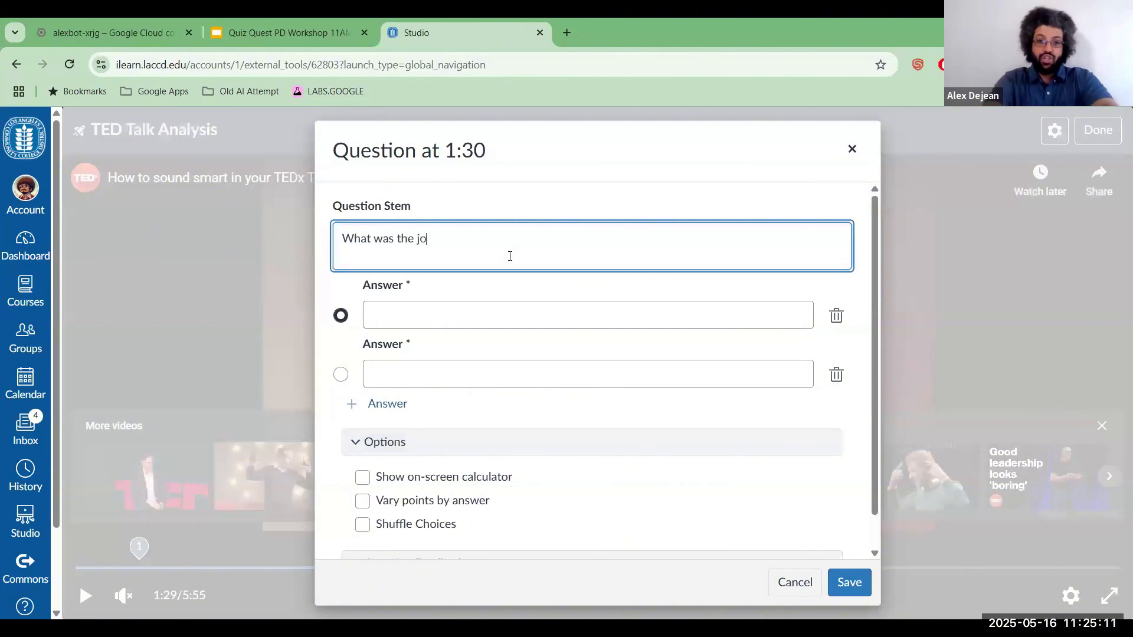
{"action": "type", "text": "ke he had?"}
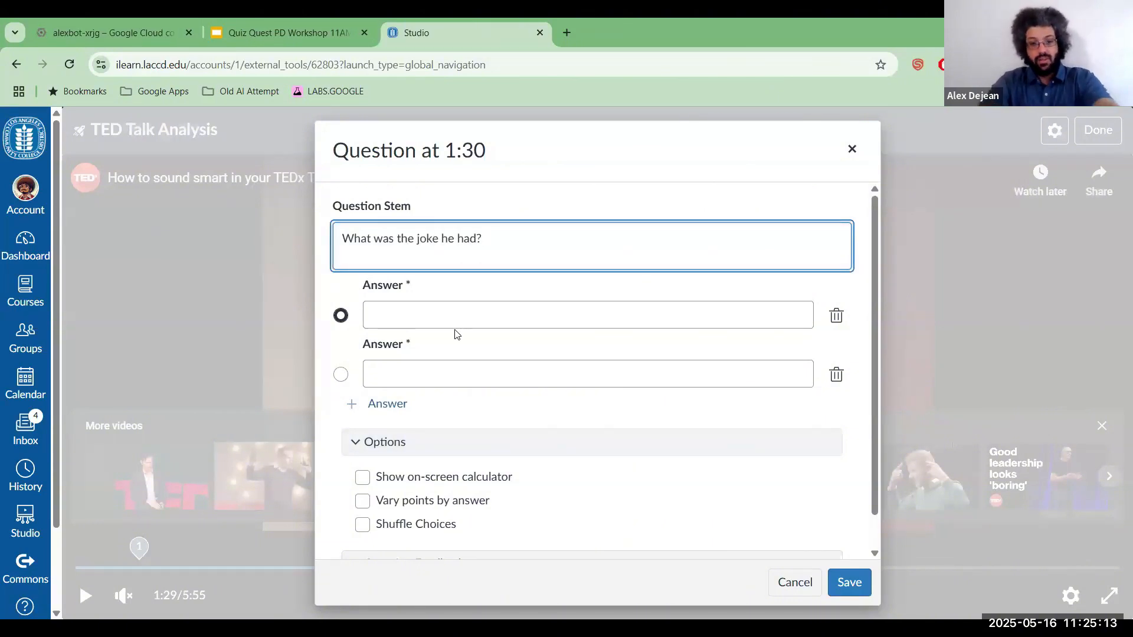
{"action": "left_click", "coordinate": [454, 314]}
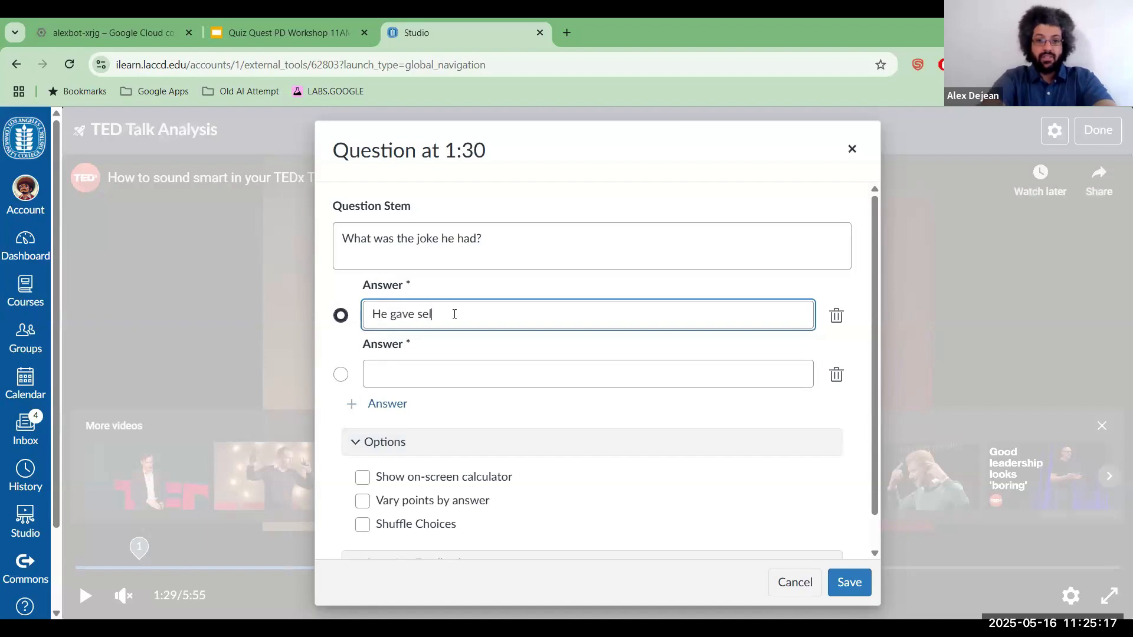
{"action": "type", "text": "He gave self-depre"}
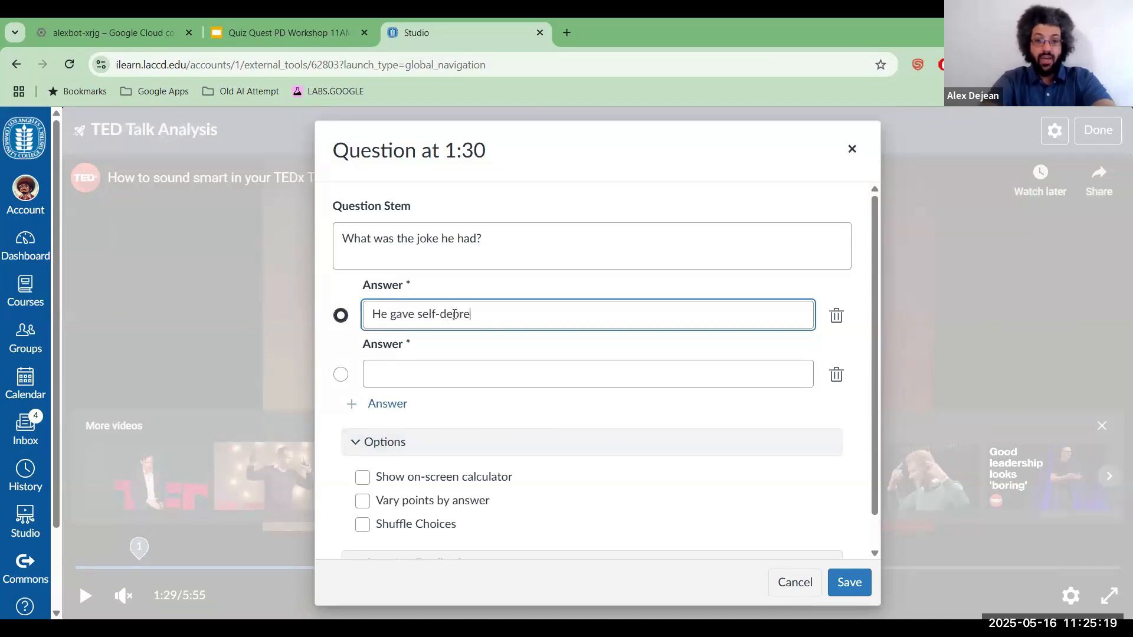
{"action": "type", "text": "cating humor"}
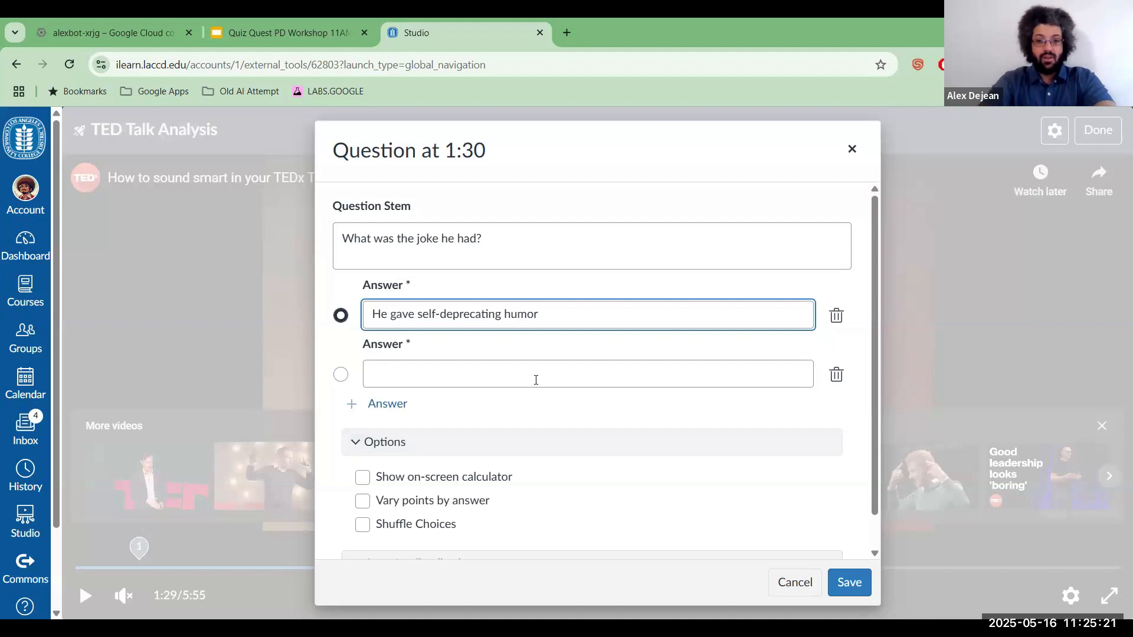
Add the second answer about his college degree, save the question, finish the quiz, and return to the slides.
{"action": "left_click", "coordinate": [536, 380]}
{"action": "type", "text": "H"}
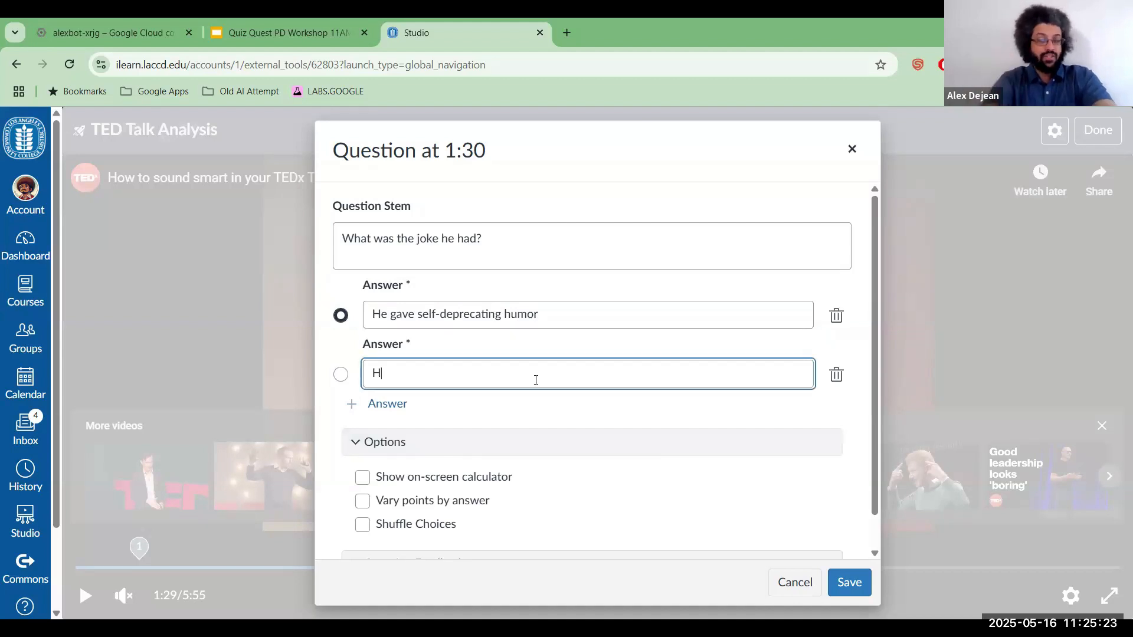
{"action": "type", "text": "e talked aobut his"}
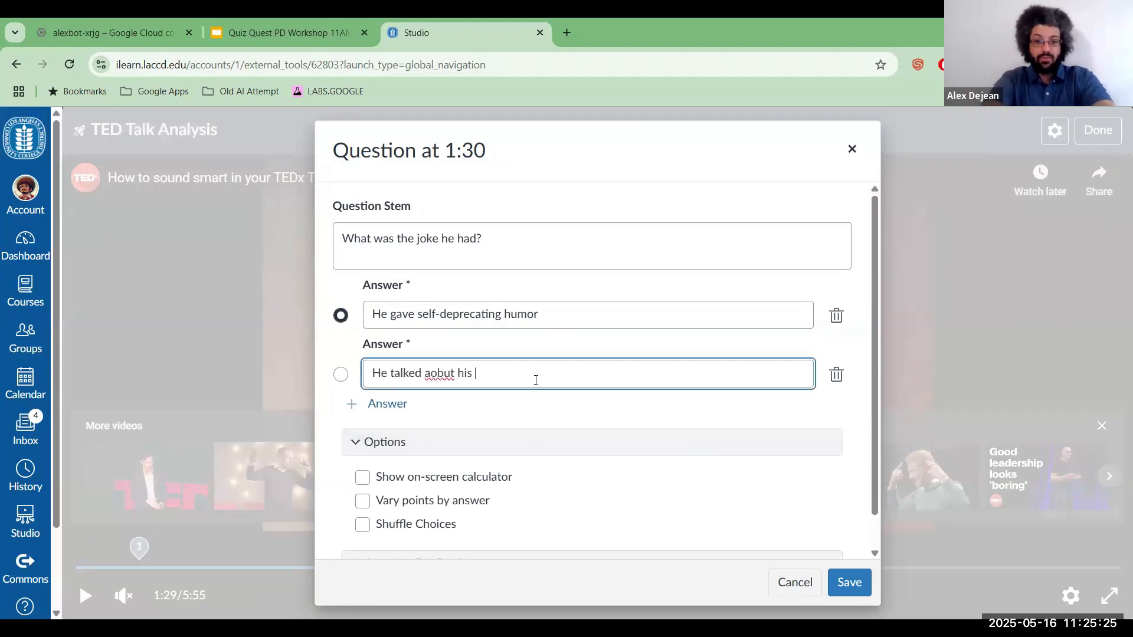
{"action": "key", "text": "BackSpace"}
{"action": "key", "text": "BackSpace"}
{"action": "key", "text": "BackSpace"}
{"action": "key", "text": "BackSpace"}
{"action": "key", "text": "BackSpace"}
{"action": "key", "text": "BackSpace"}
{"action": "key", "text": "BackSpace"}
{"action": "type", "text": "bo"}
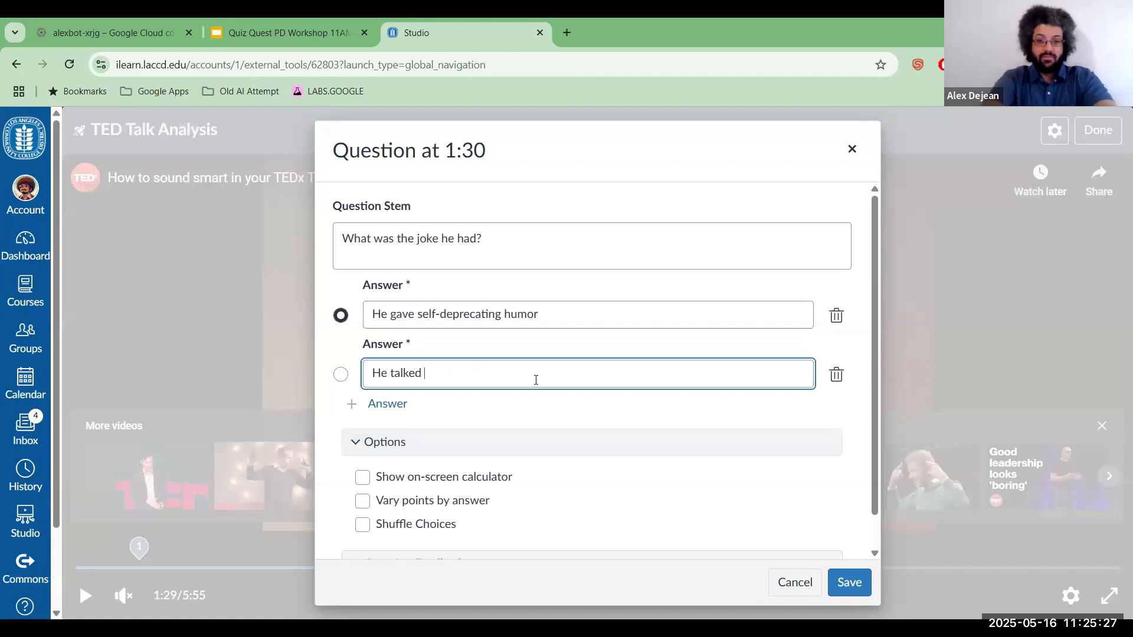
{"action": "type", "text": "about his c"}
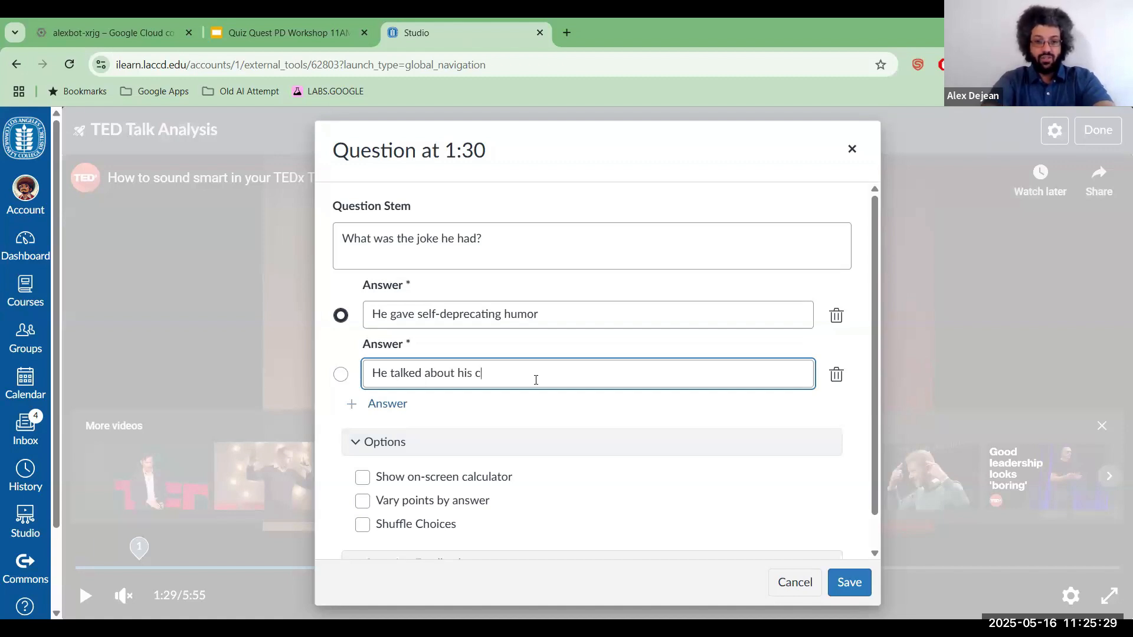
{"action": "type", "text": "ollege degree"}
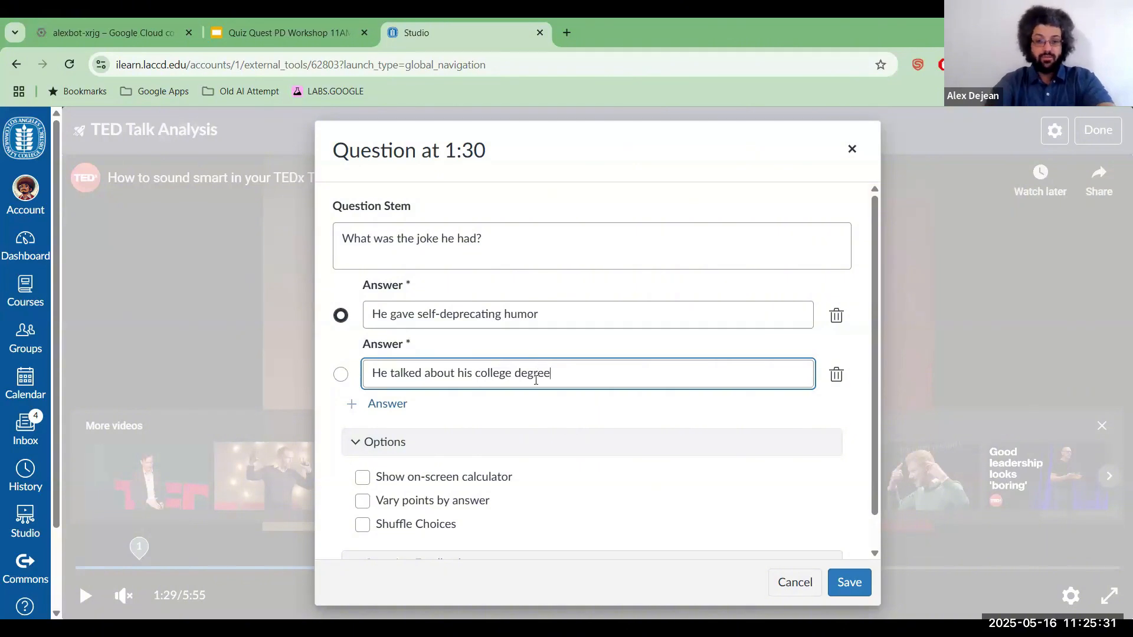
{"action": "left_click", "coordinate": [849, 583]}
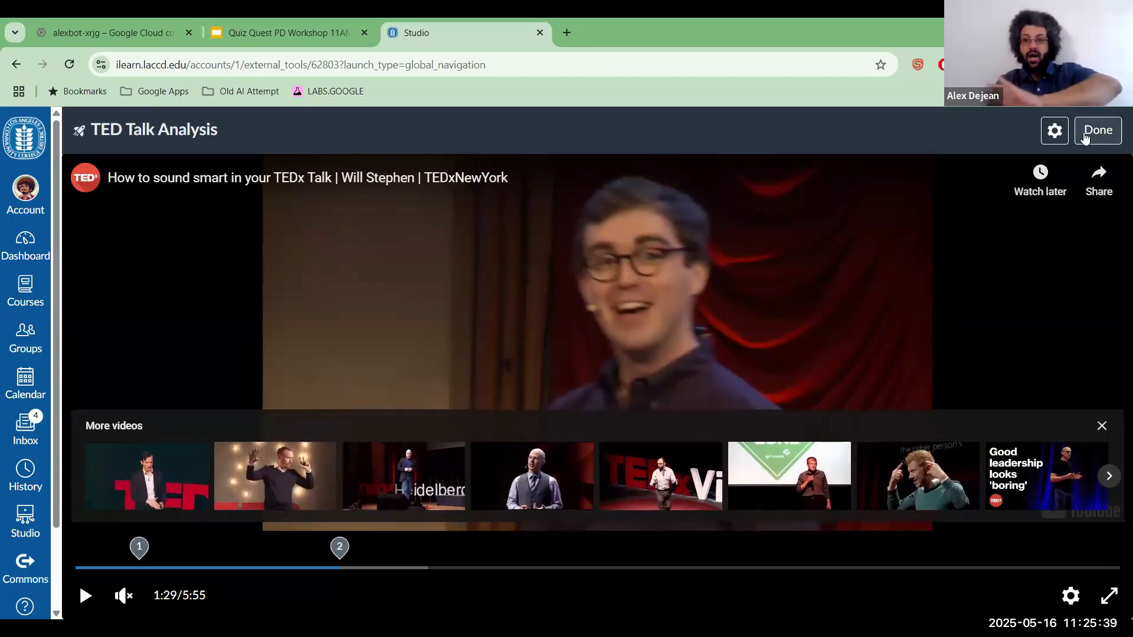
{"action": "left_click", "coordinate": [1084, 137]}
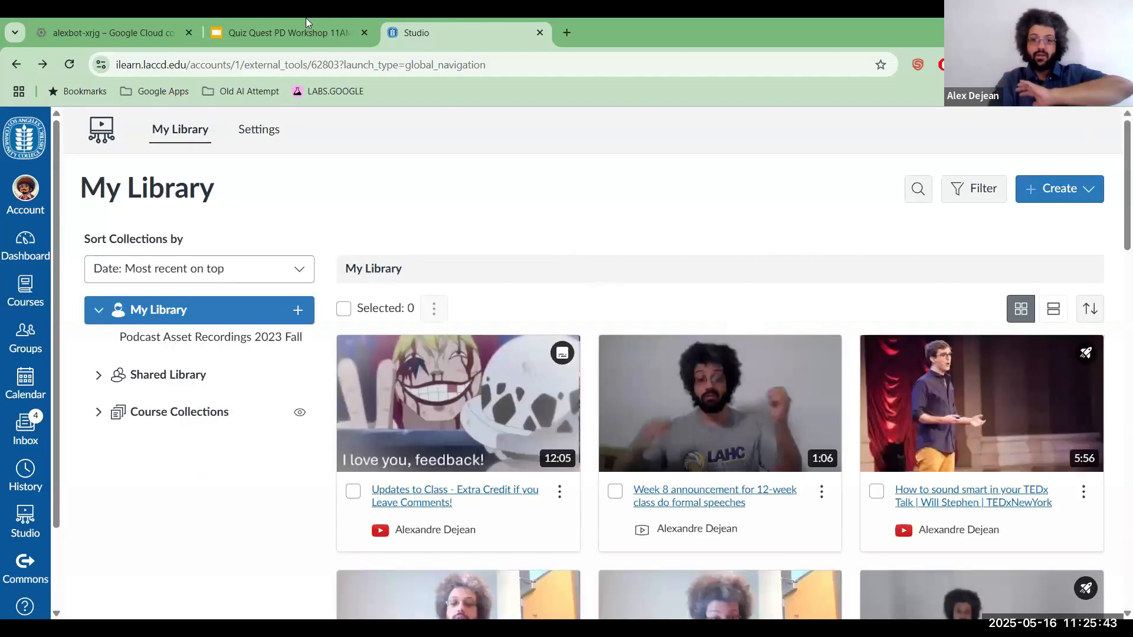
{"action": "left_click", "coordinate": [304, 22]}
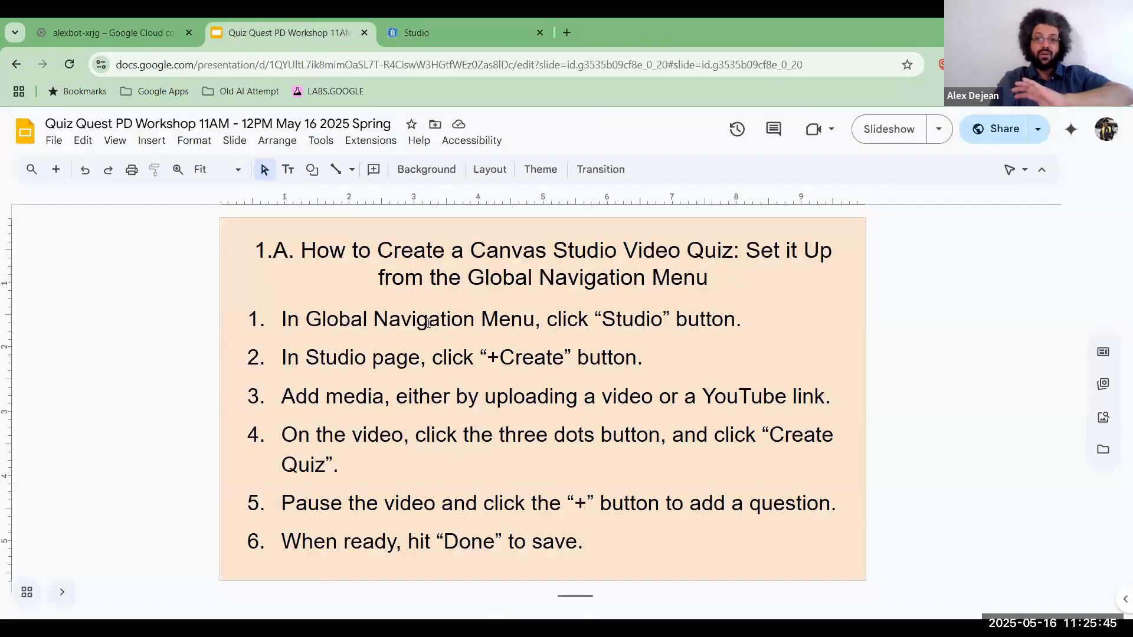
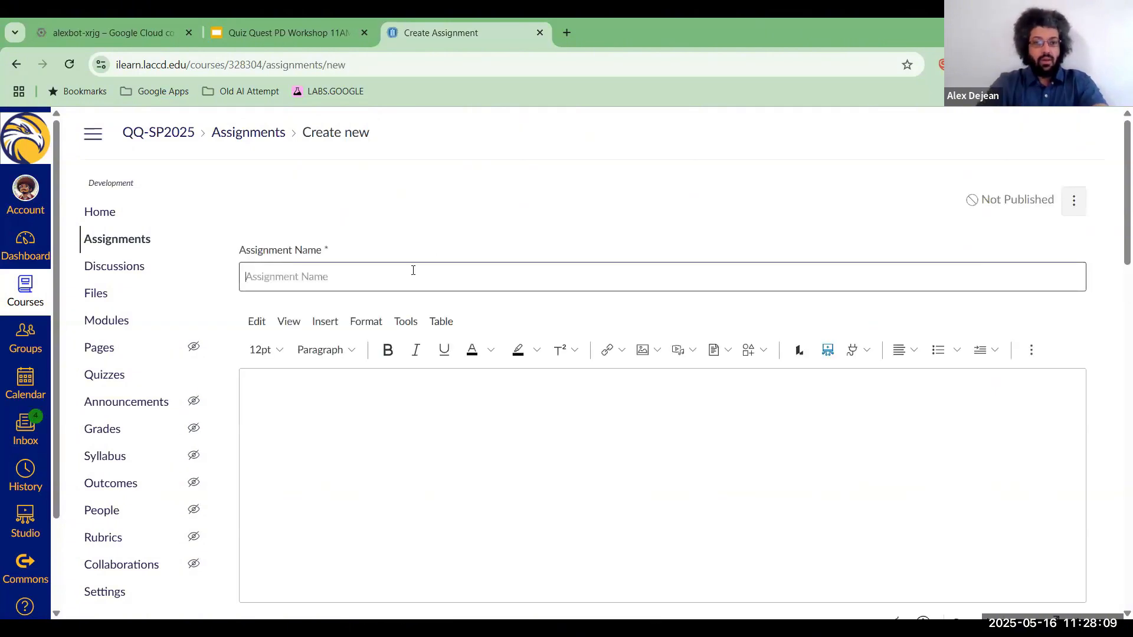
Enter the assignment name and make External Tool its submission type.
{"action": "type", "text": "Alex Video Quiz"}
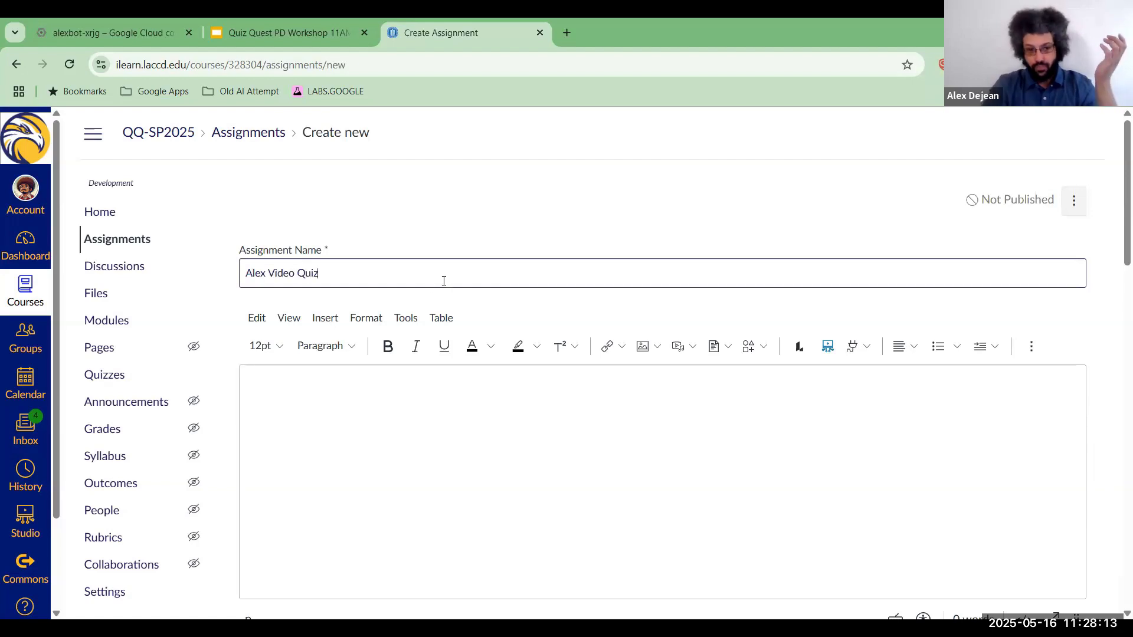
{"action": "scroll", "coordinate": [463, 281], "scroll_direction": "down", "scroll_amount": 3}
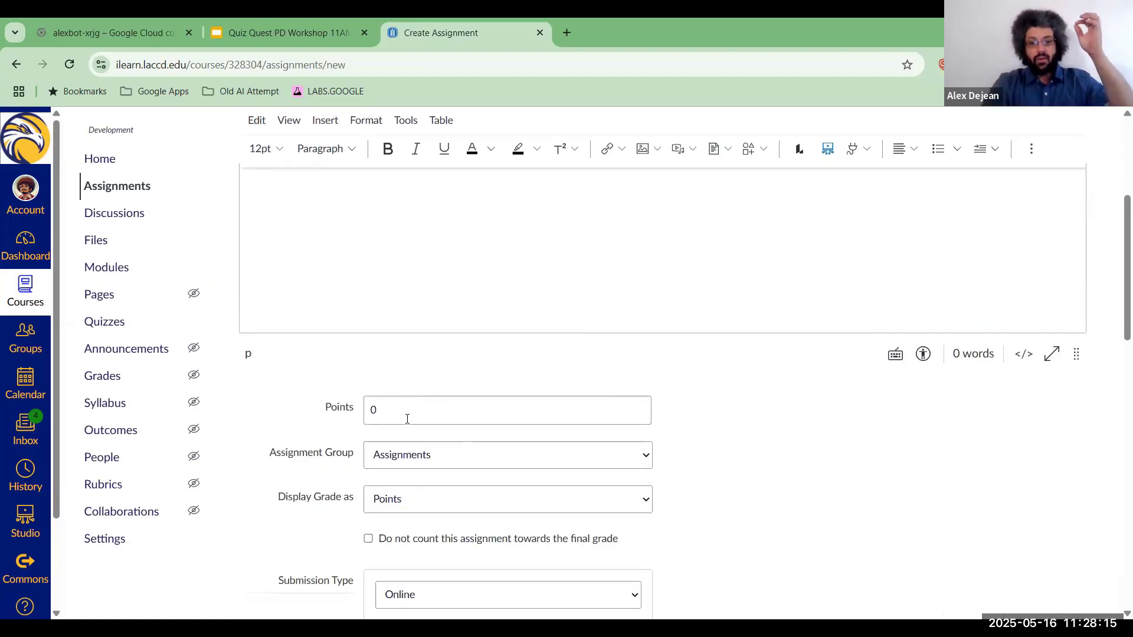
{"action": "scroll", "coordinate": [407, 419], "scroll_direction": "down", "scroll_amount": 4}
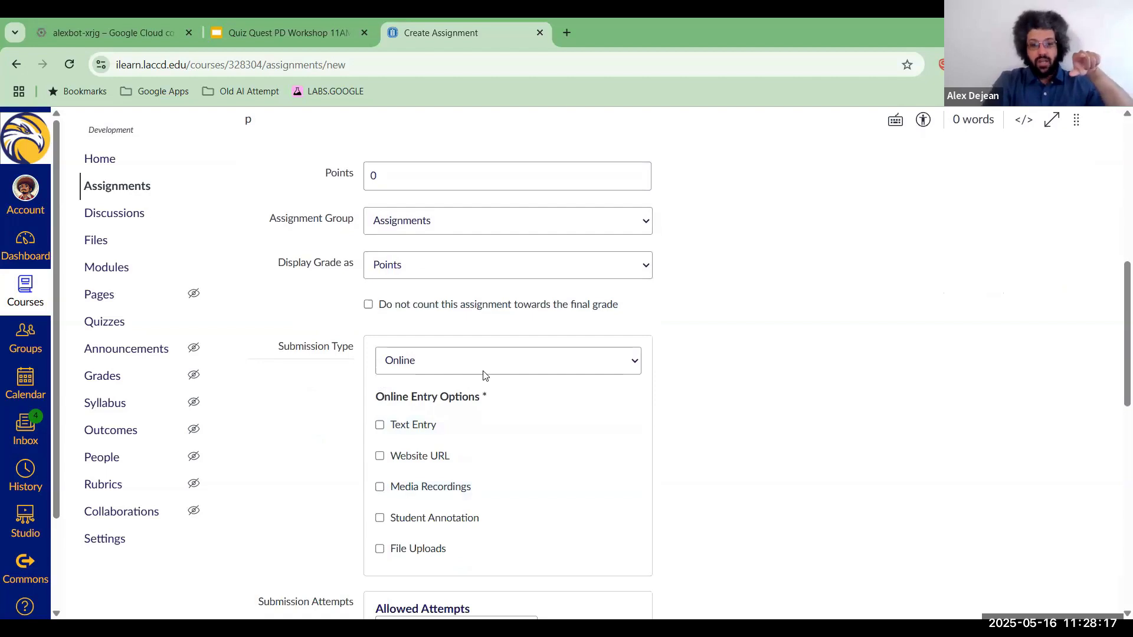
{"action": "left_click", "coordinate": [483, 374]}
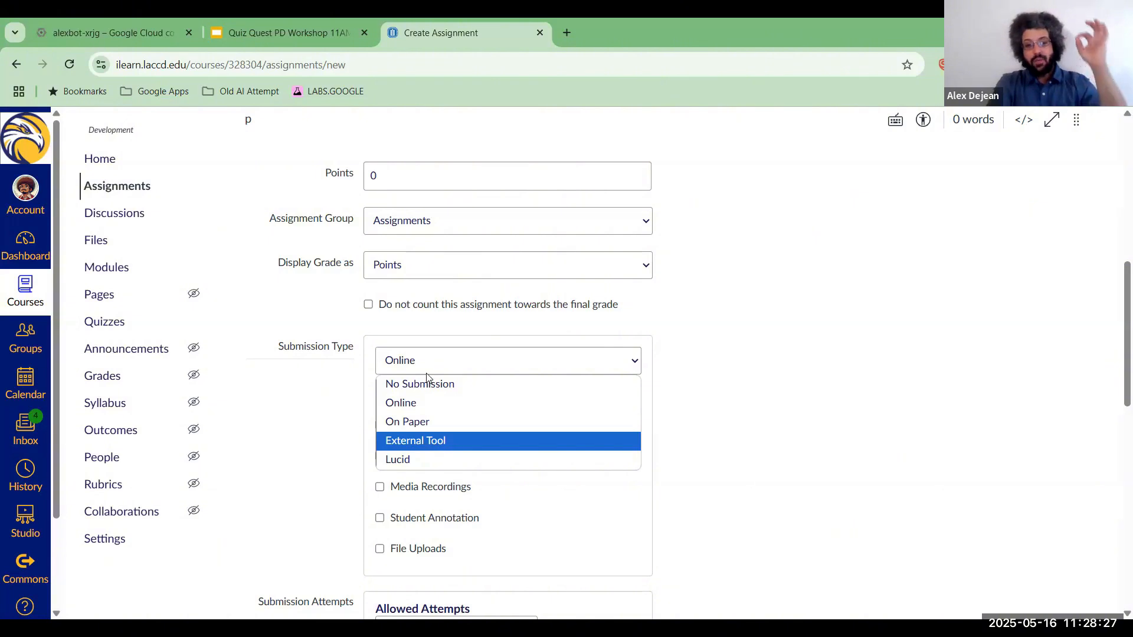
{"action": "left_click", "coordinate": [597, 440]}
{"action": "scroll", "coordinate": [608, 384], "scroll_direction": "down", "scroll_amount": 2}
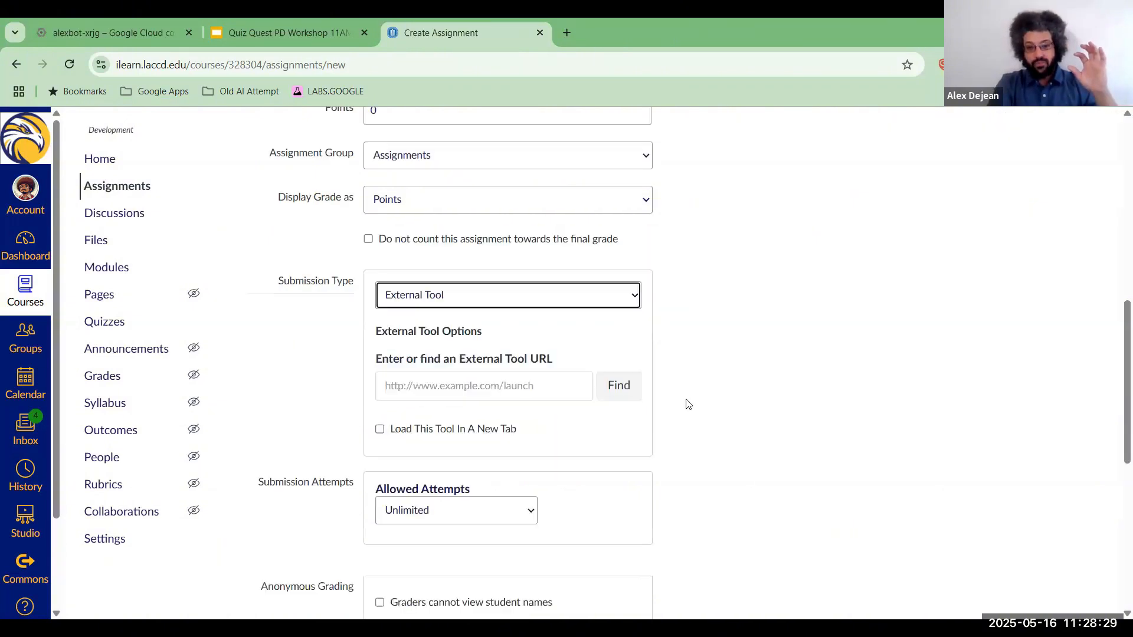
{"action": "left_click", "coordinate": [621, 323]}
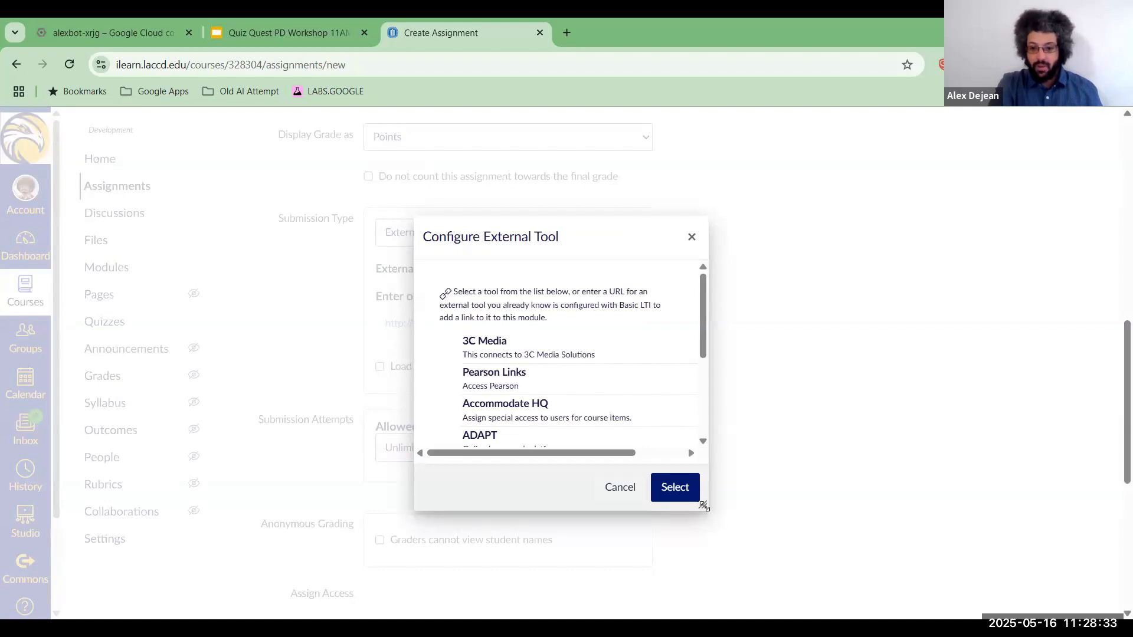
Choose Canvas Studio as the external tool and scroll its library to the Rhetorical Devices video.
{"action": "left_click_drag", "start_coordinate": [703, 505], "coordinate": [811, 635]}
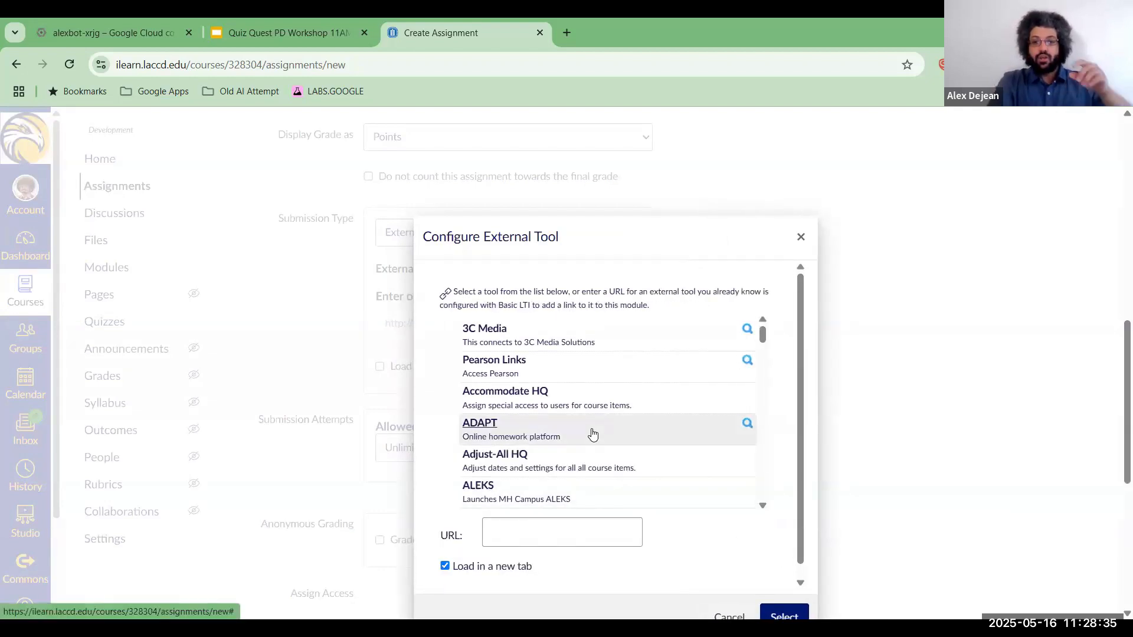
{"action": "scroll", "coordinate": [581, 412], "scroll_direction": "up", "scroll_amount": 1}
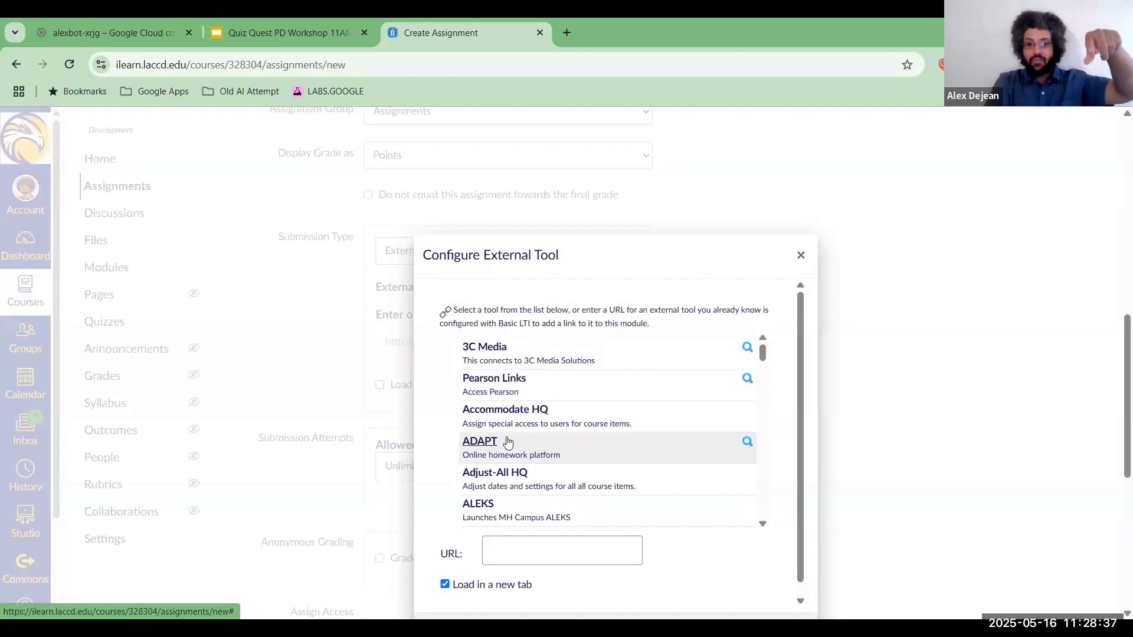
{"action": "scroll", "coordinate": [508, 442], "scroll_direction": "down", "scroll_amount": 3}
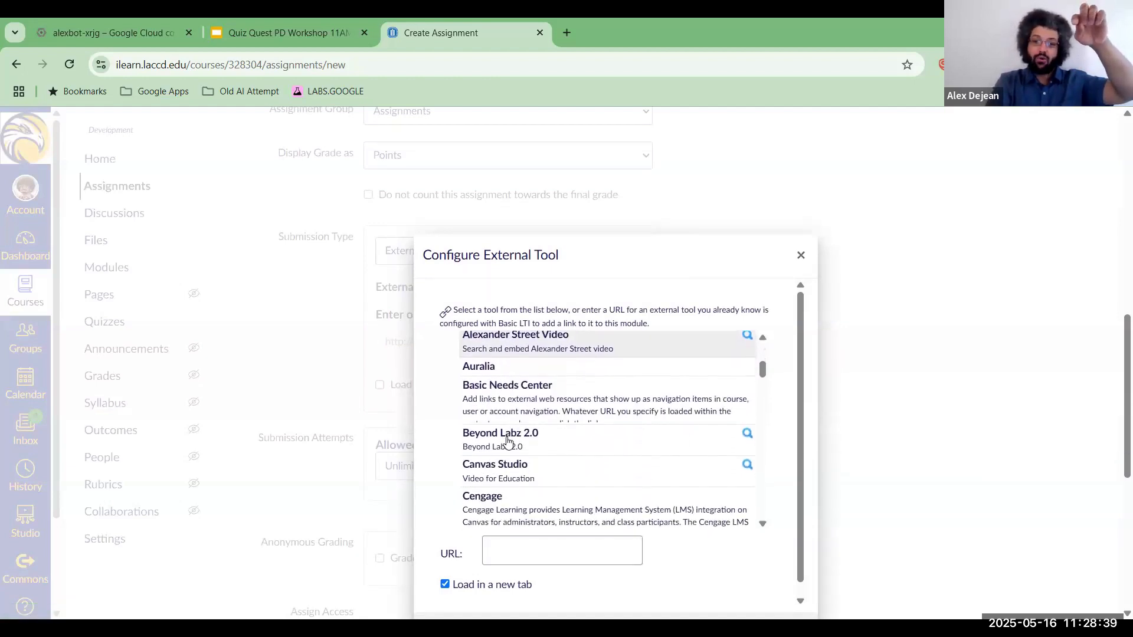
{"action": "scroll", "coordinate": [507, 442], "scroll_direction": "down", "scroll_amount": 1}
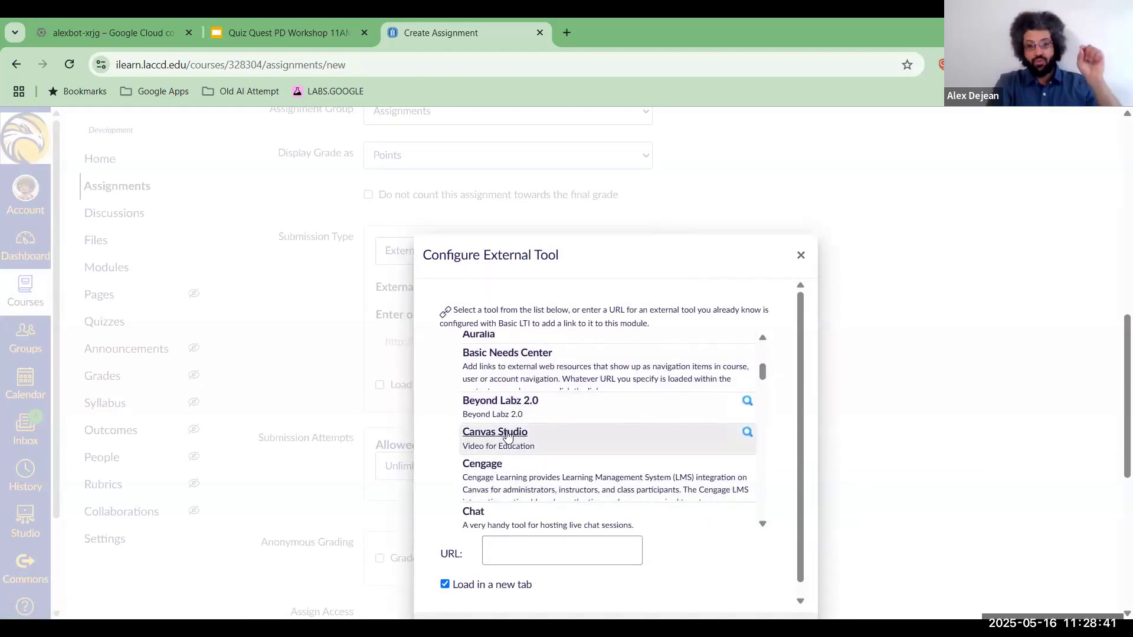
{"action": "left_click", "coordinate": [507, 432]}
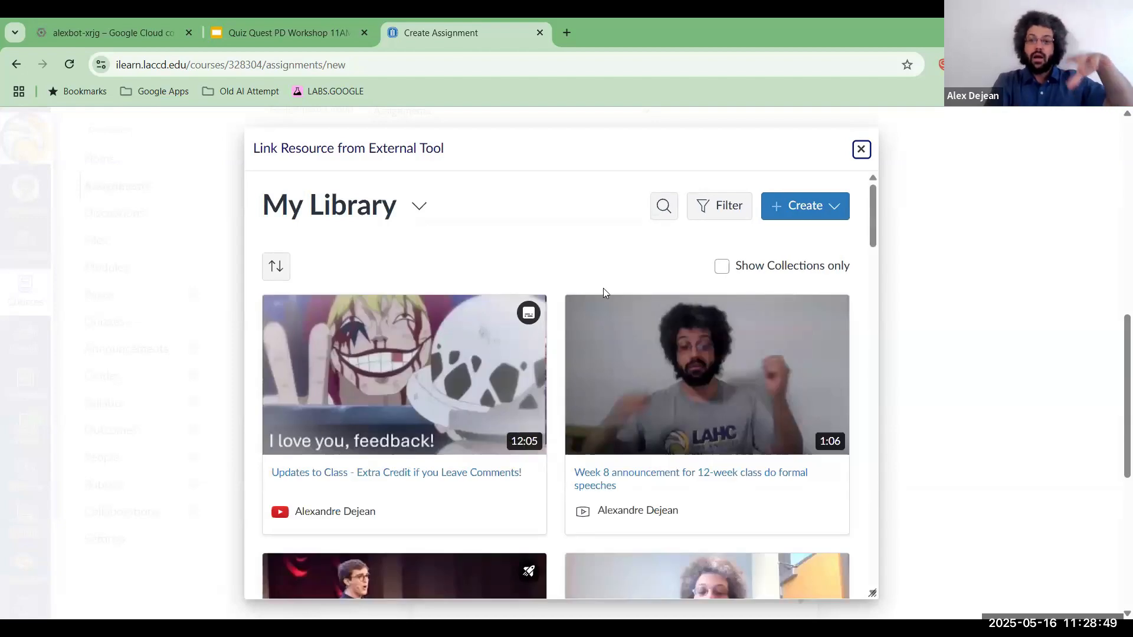
{"action": "scroll", "coordinate": [603, 289], "scroll_direction": "down", "scroll_amount": 9}
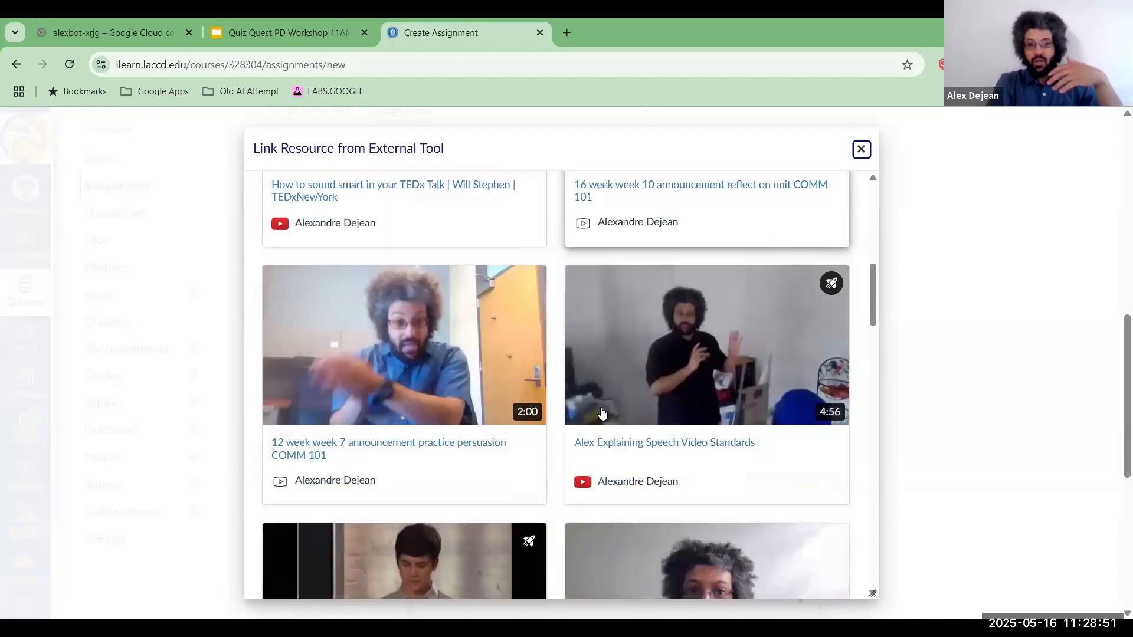
{"action": "scroll", "coordinate": [602, 413], "scroll_direction": "down", "scroll_amount": 12}
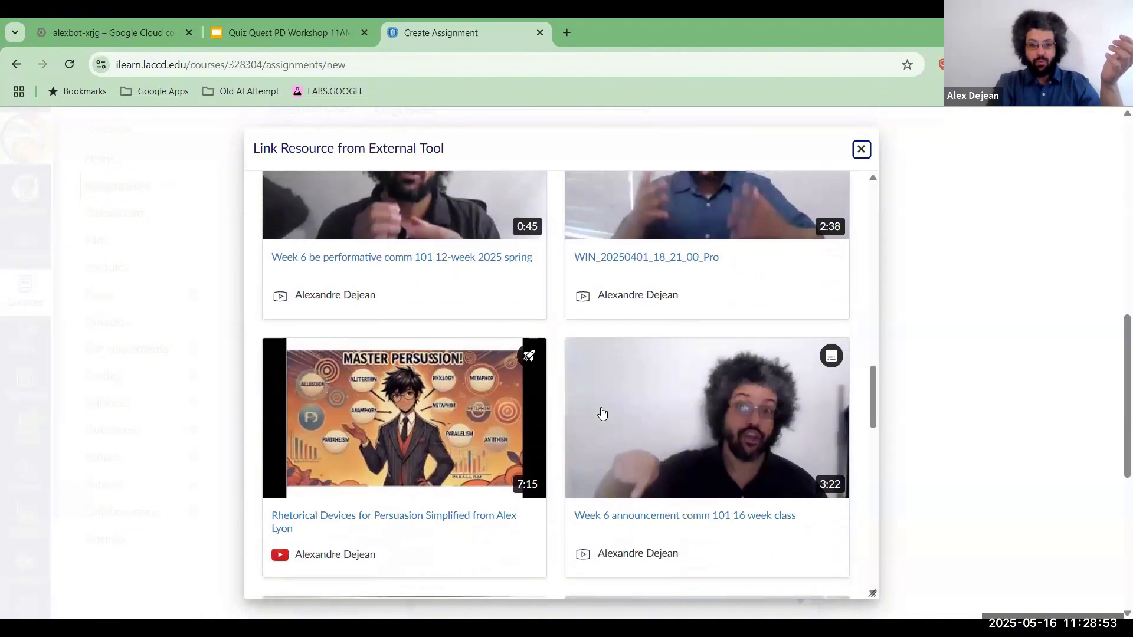
{"action": "scroll", "coordinate": [601, 413], "scroll_direction": "up", "scroll_amount": 7}
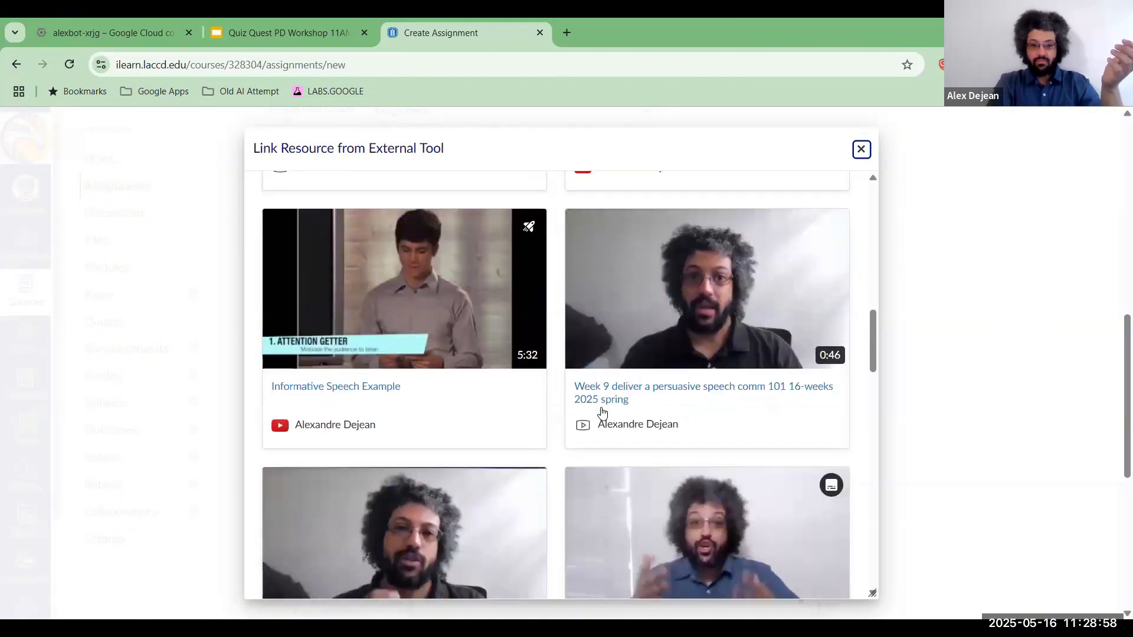
{"action": "scroll", "coordinate": [602, 413], "scroll_direction": "down", "scroll_amount": 8}
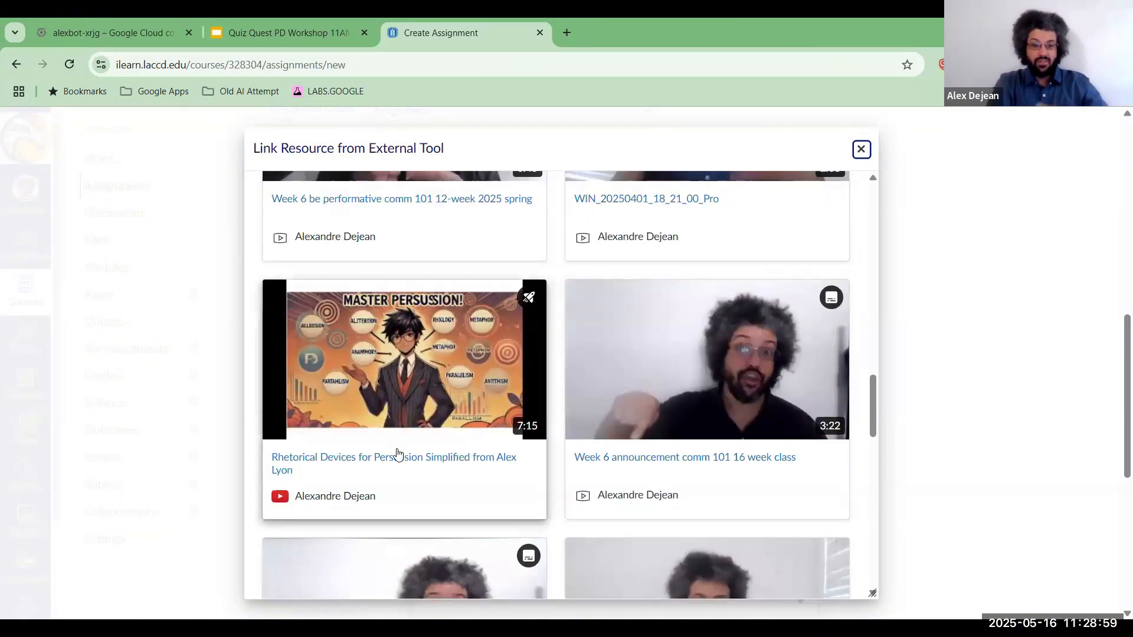
Embed the Rhetorical Devices for Persuasion video with its Rhetorical Devices quiz attached.
{"action": "left_click", "coordinate": [391, 459]}
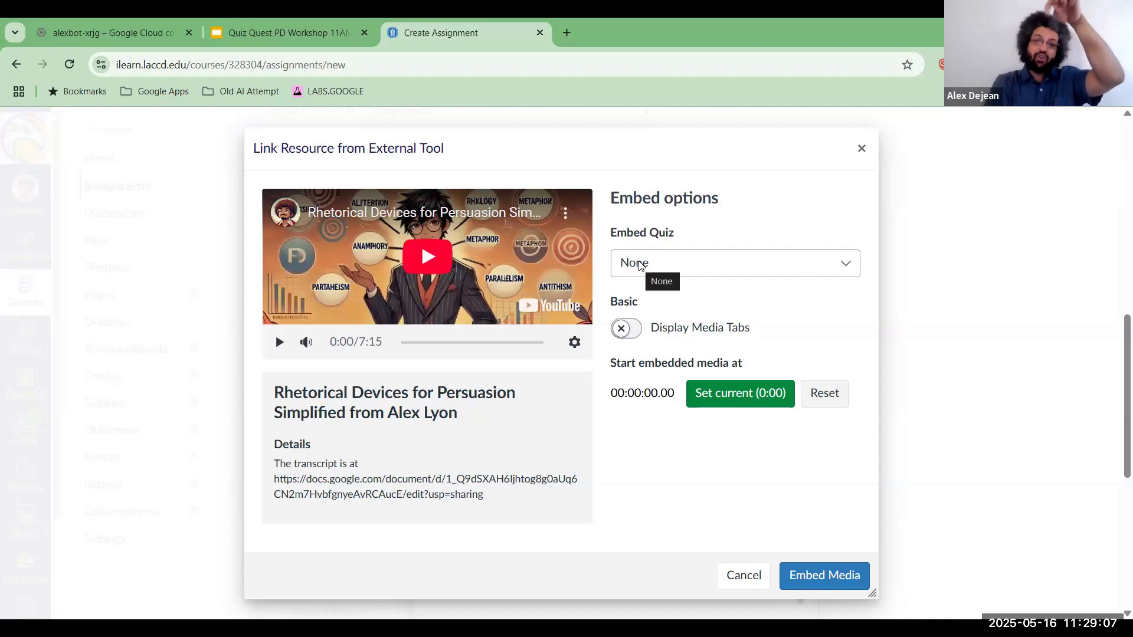
{"action": "left_click", "coordinate": [761, 272]}
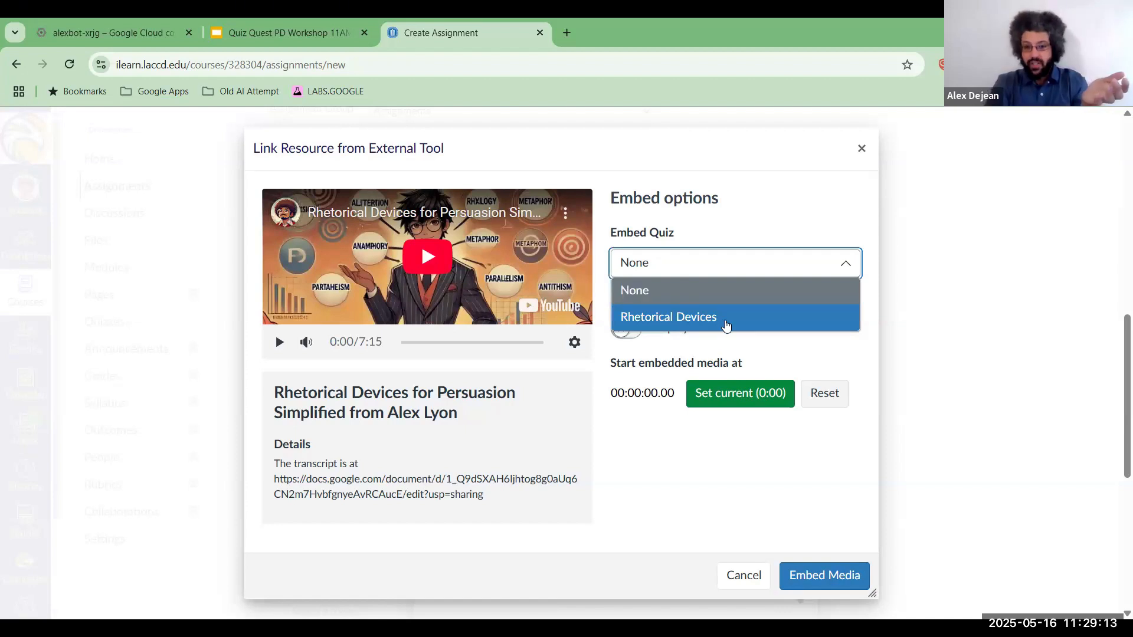
{"action": "left_click", "coordinate": [727, 319]}
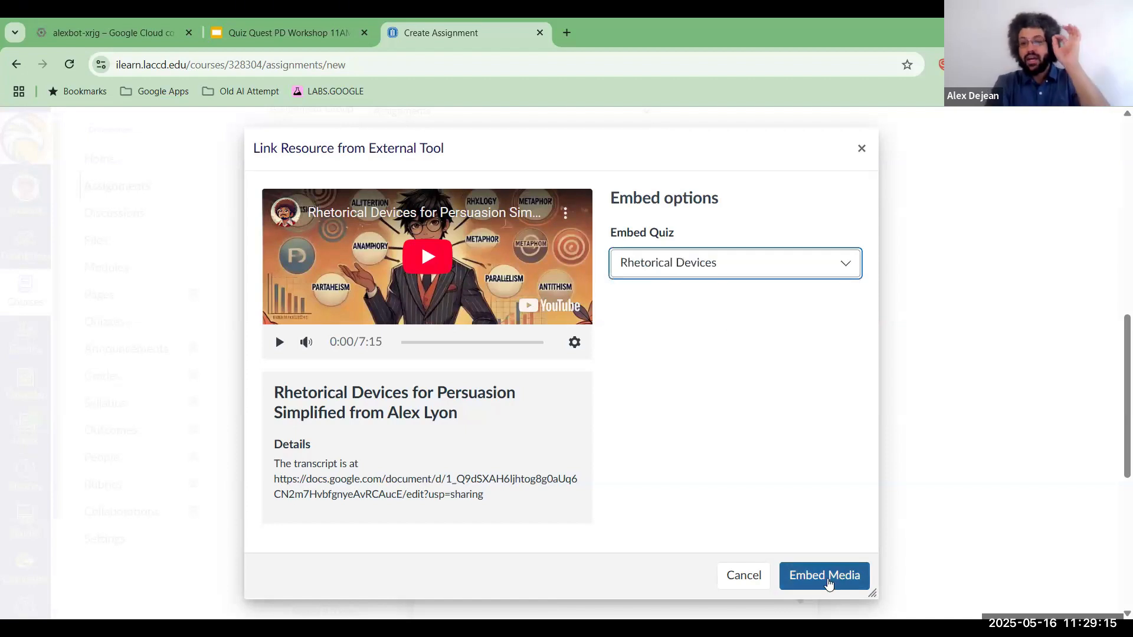
{"action": "left_click", "coordinate": [825, 576]}
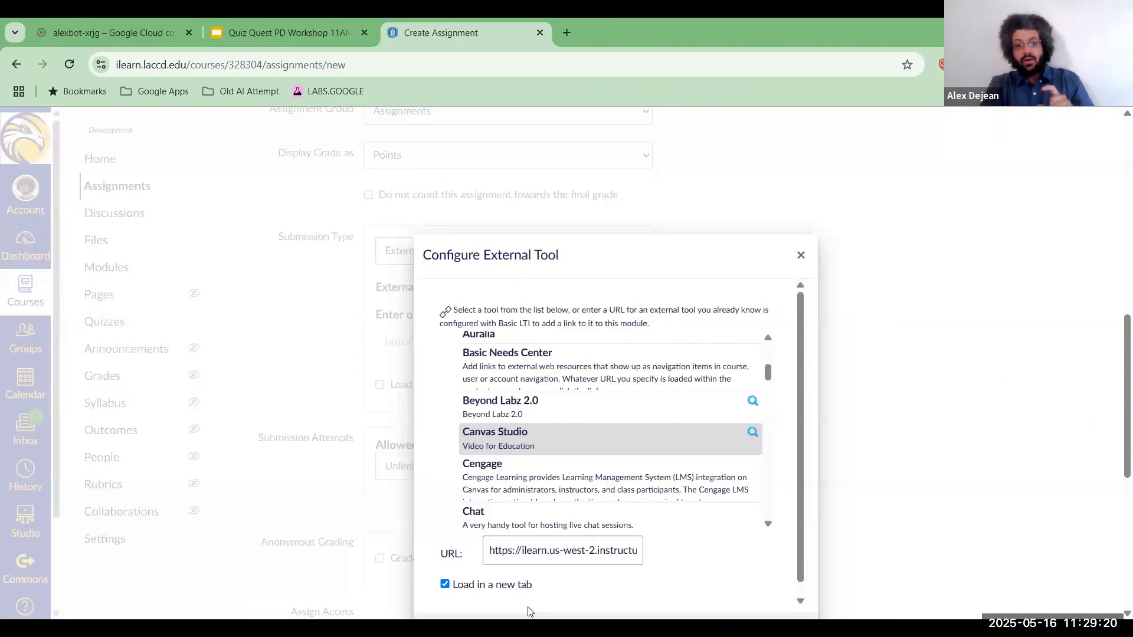
Turn off loading in a new tab and confirm Canvas Studio as the assignment's tool.
{"action": "left_click", "coordinate": [445, 586]}
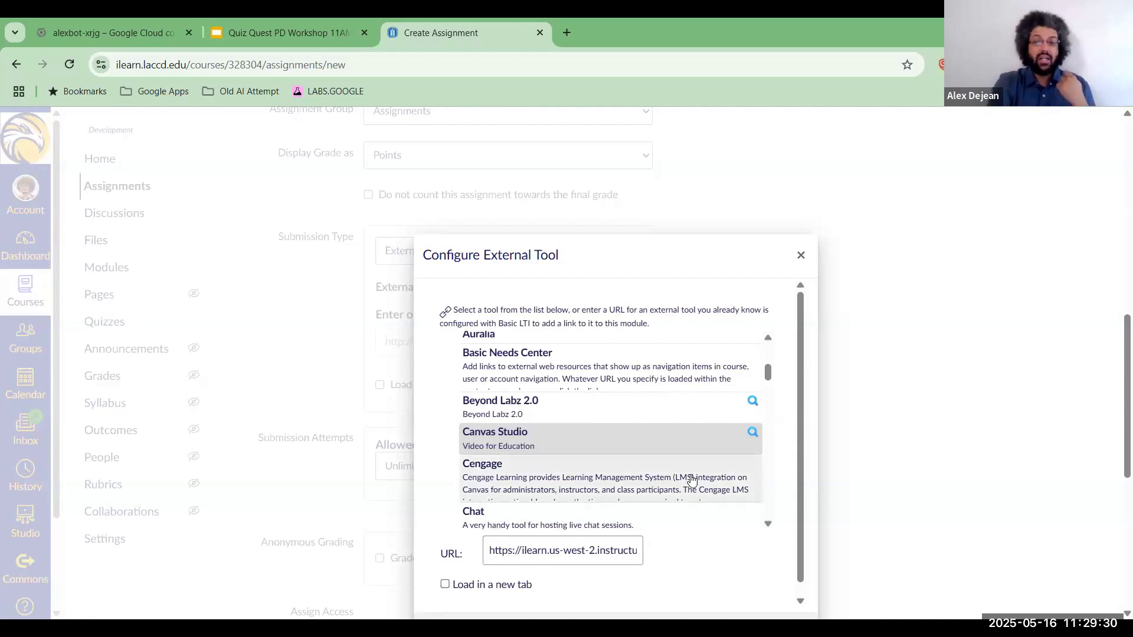
{"action": "scroll", "coordinate": [683, 473], "scroll_direction": "down", "scroll_amount": 5}
{"action": "scroll", "coordinate": [792, 558], "scroll_direction": "down", "scroll_amount": 1}
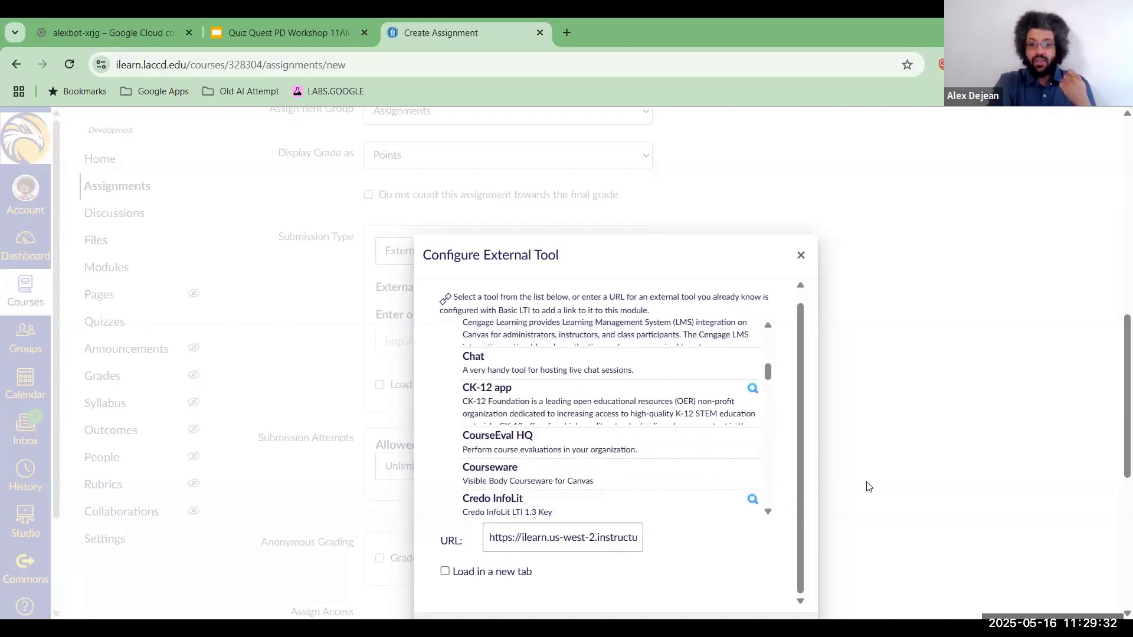
{"action": "scroll", "coordinate": [793, 559], "scroll_direction": "down", "scroll_amount": 3}
{"action": "left_click", "coordinate": [784, 483]}
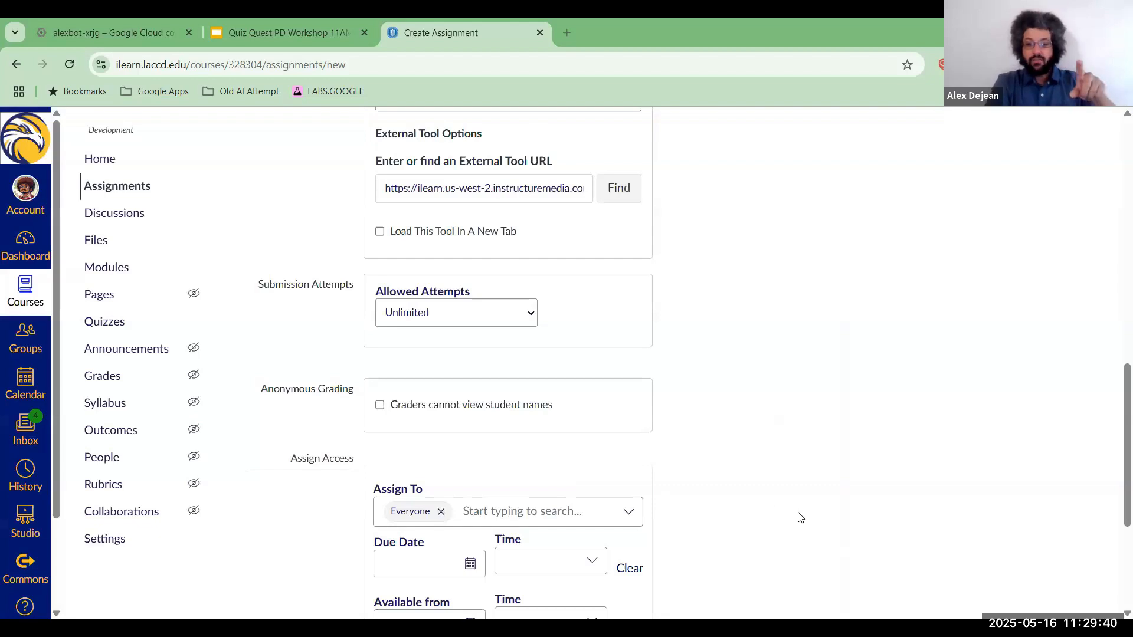
{"action": "scroll", "coordinate": [800, 517], "scroll_direction": "down", "scroll_amount": 5}
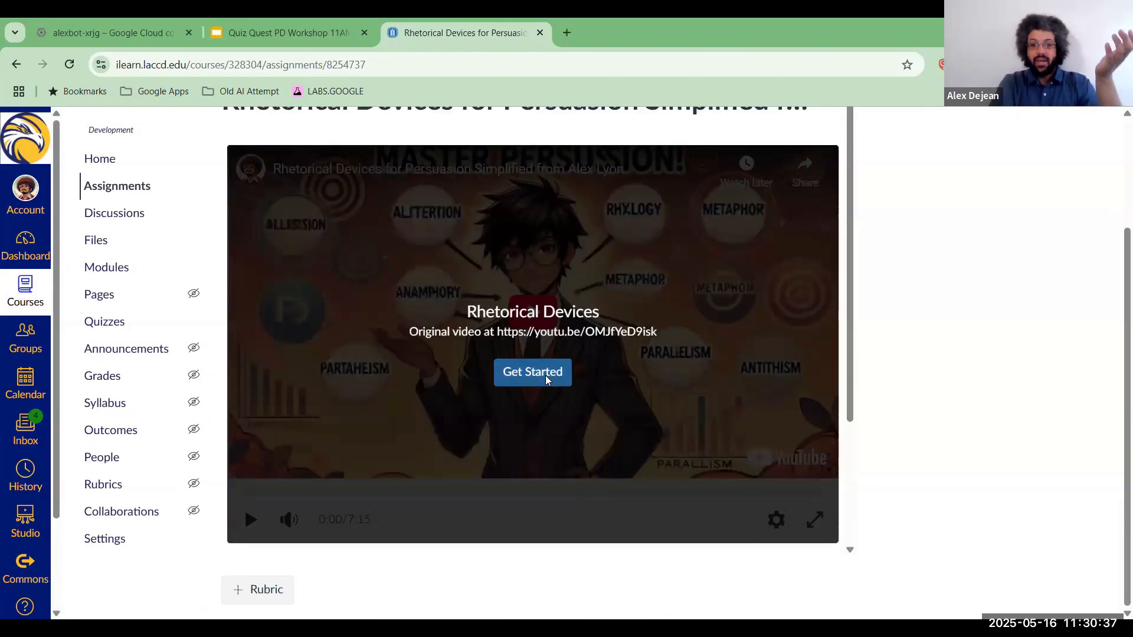
Preview the embedded video quiz, jumping to its first question marker.
{"action": "left_click", "coordinate": [546, 377]}
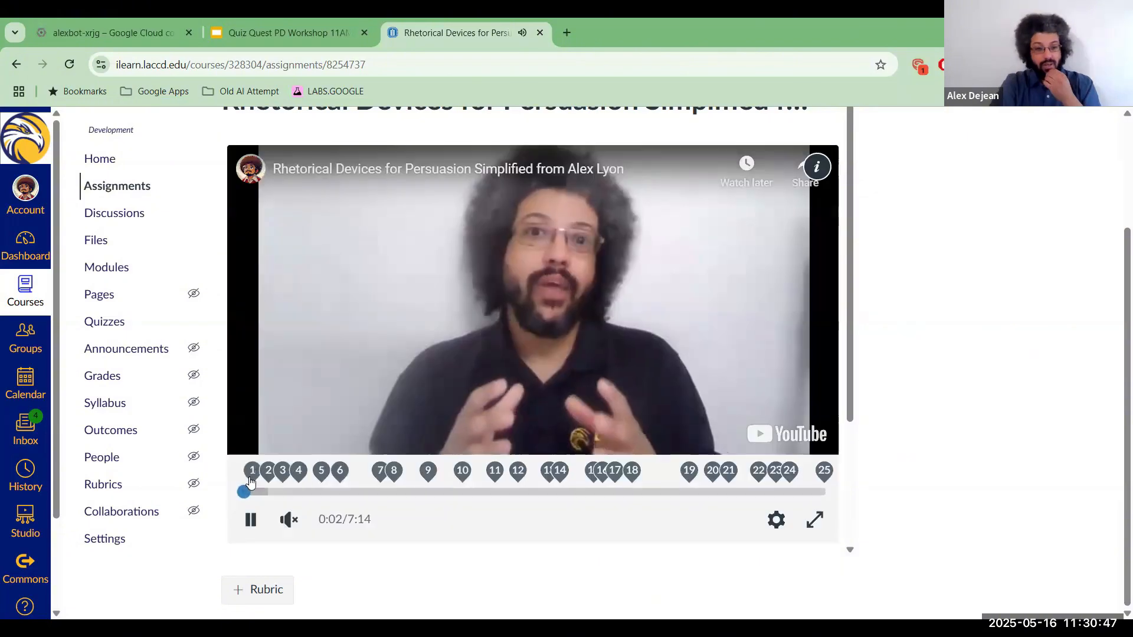
{"action": "left_click", "coordinate": [251, 472]}
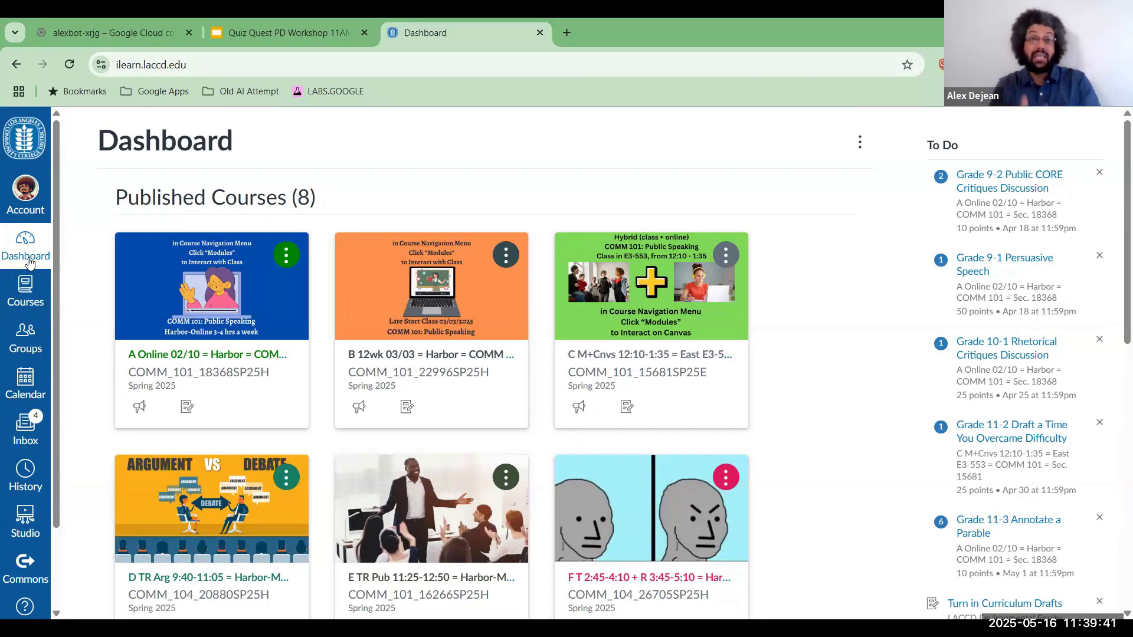
Open the Extra Credit announcement in A Online COMM 101 and highlight its 55 comments.
{"action": "left_click", "coordinate": [36, 250]}
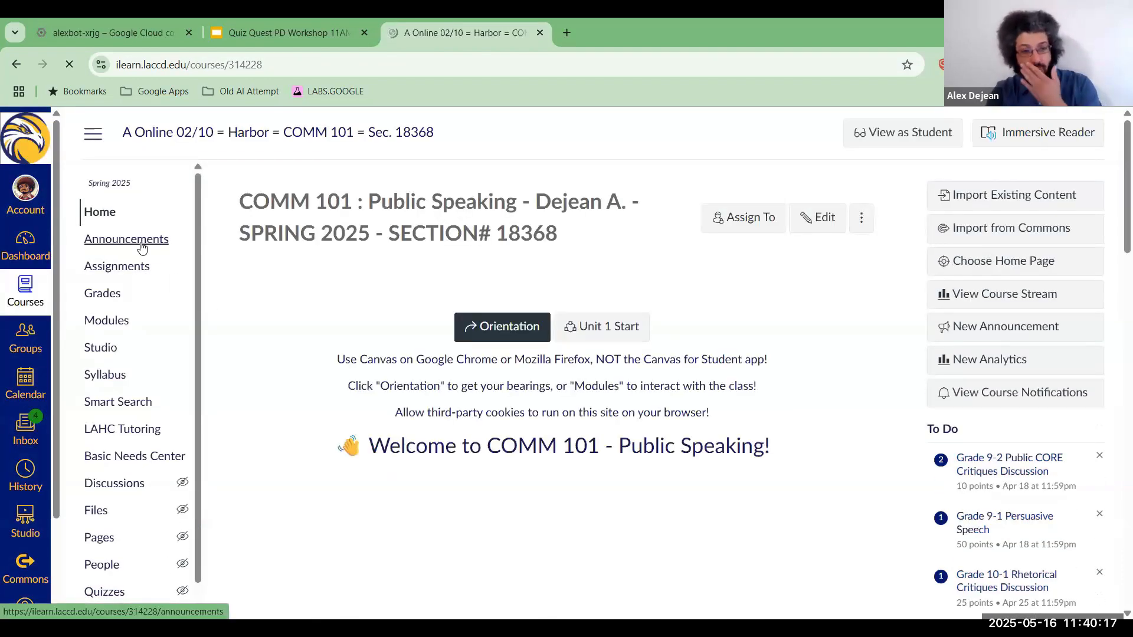
{"action": "left_click", "coordinate": [142, 248]}
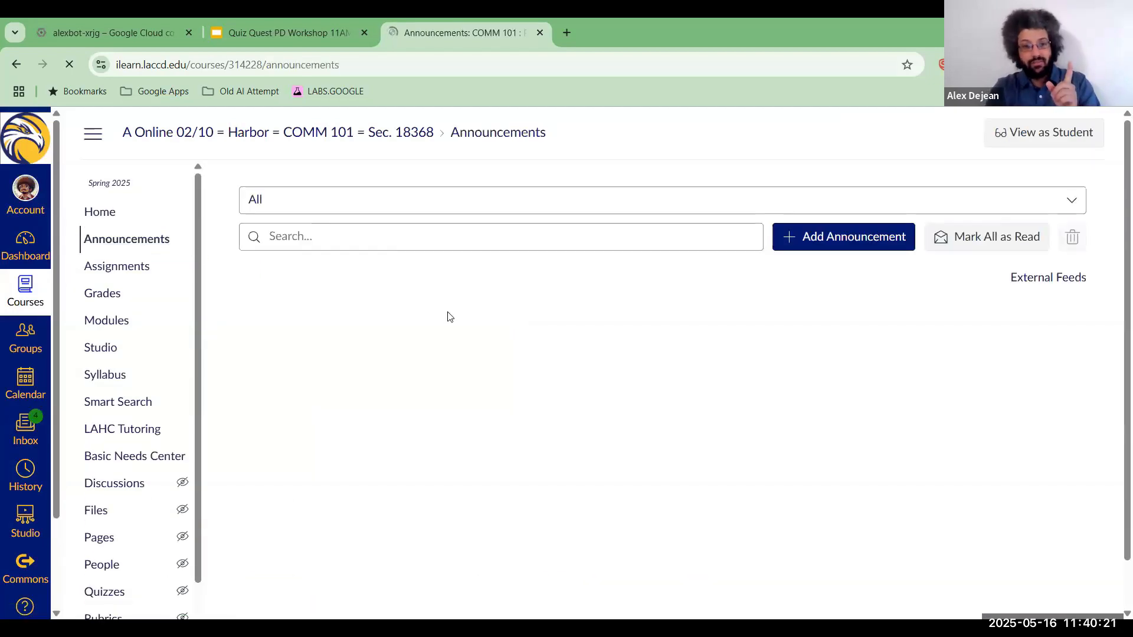
{"action": "scroll", "coordinate": [466, 342], "scroll_direction": "down", "scroll_amount": 4}
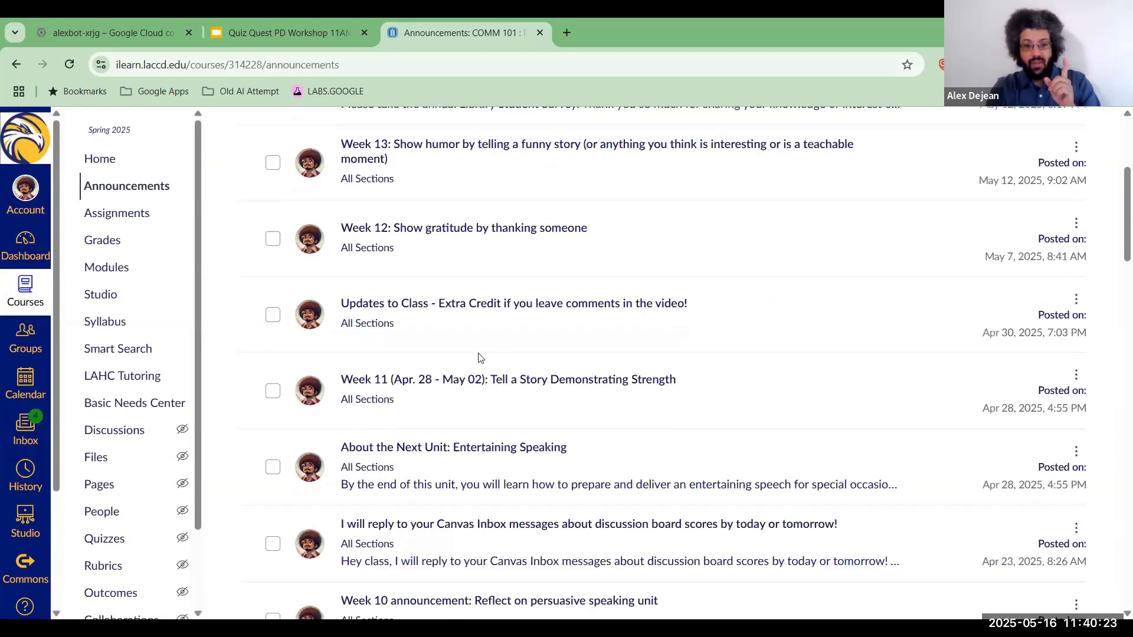
{"action": "left_click", "coordinate": [499, 309]}
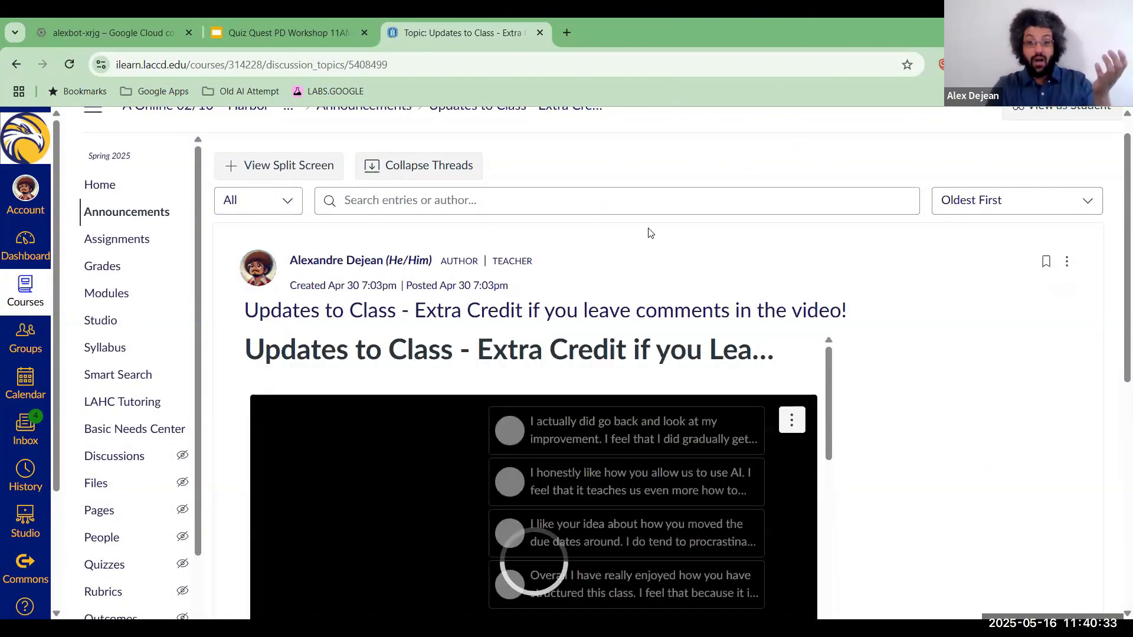
{"action": "left_click_drag", "start_coordinate": [350, 583], "coordinate": [361, 583]}
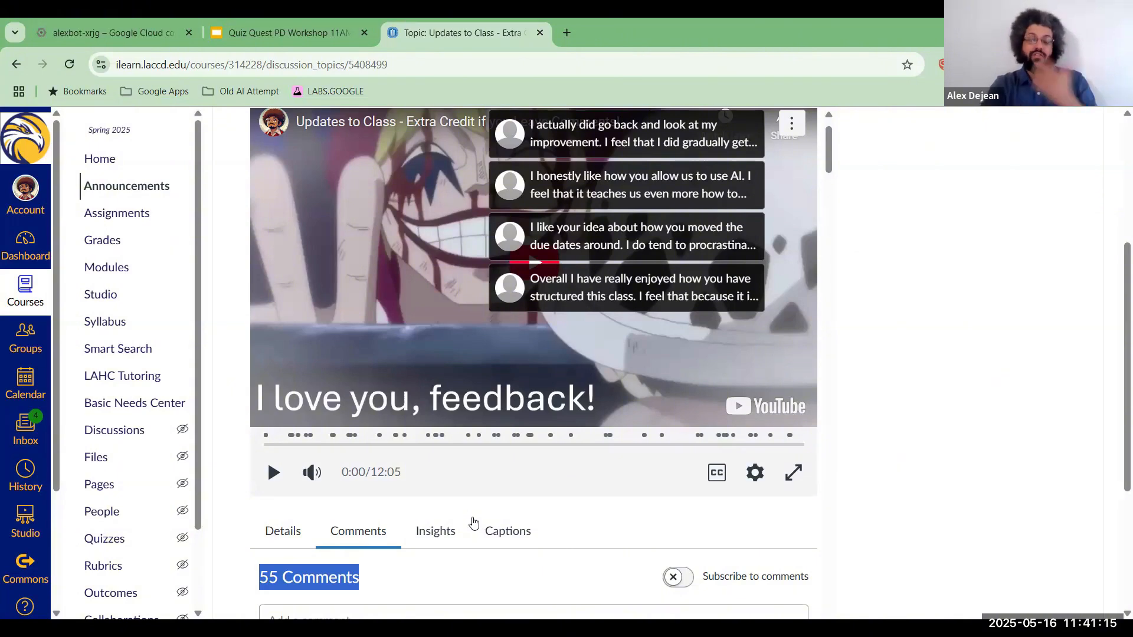
Visit the B 12wk COMM 101 course, then return to A Online COMM 101's Announcements.
{"action": "left_click", "coordinate": [22, 290]}
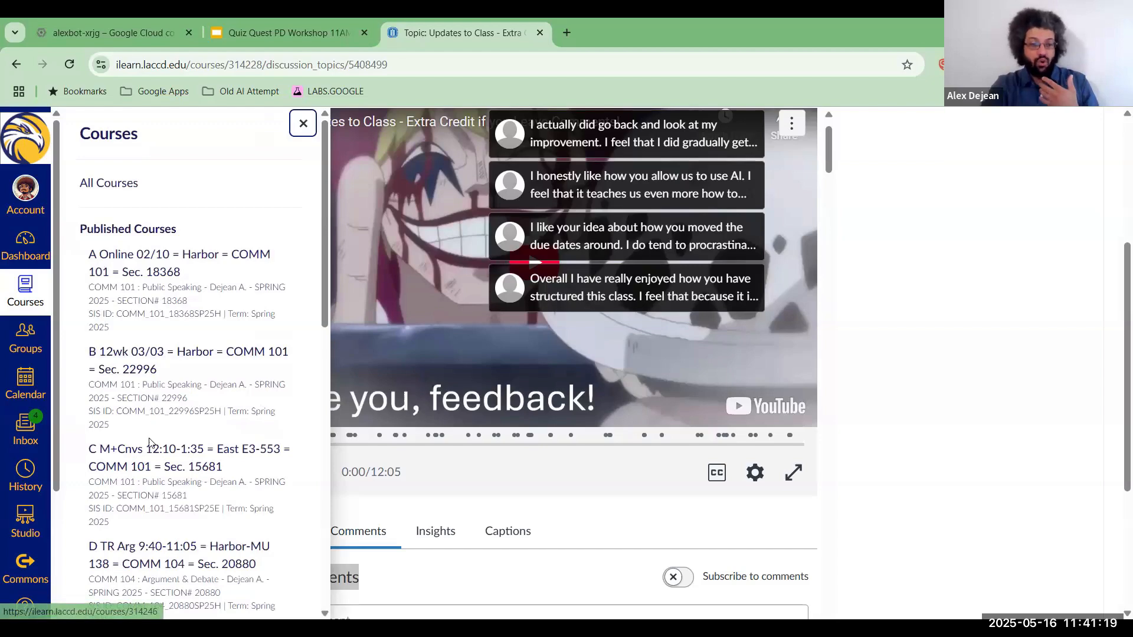
{"action": "left_click", "coordinate": [135, 354]}
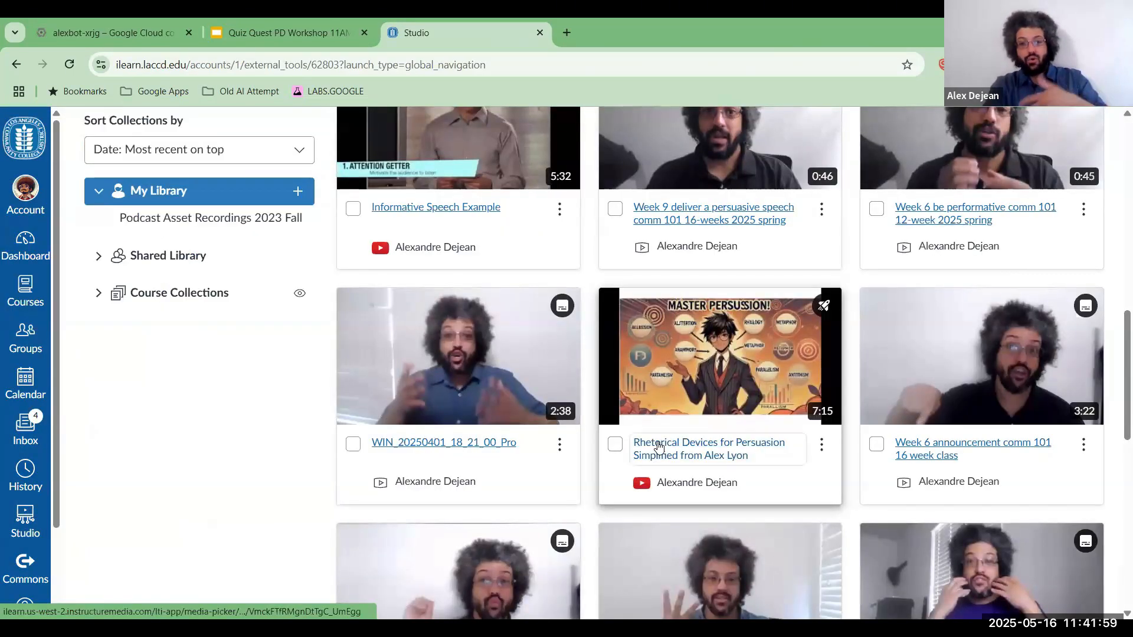
{"action": "left_click", "coordinate": [657, 446]}
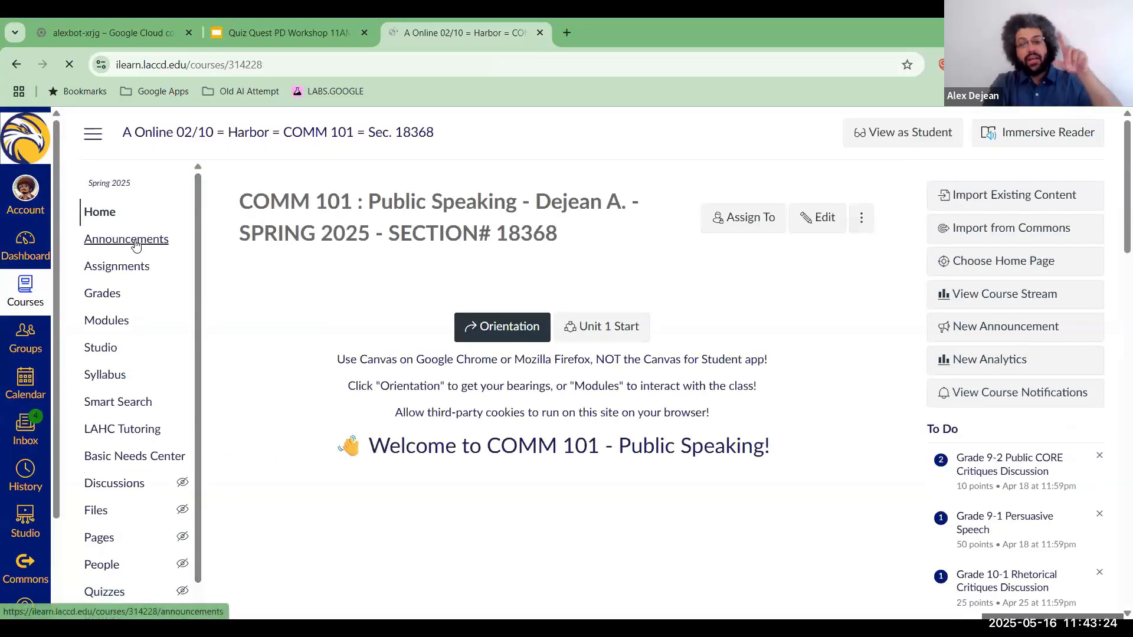
{"action": "left_click", "coordinate": [135, 245]}
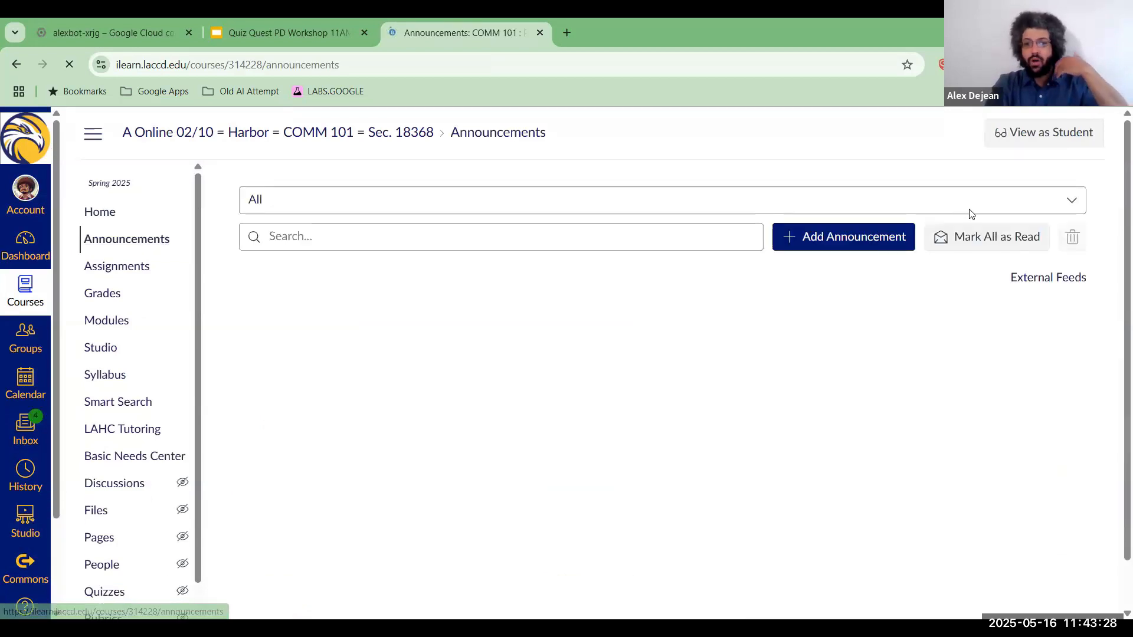
Start a new announcement and embed the Updates to Class - Extra Credit Studio video.
{"action": "left_click", "coordinate": [846, 247]}
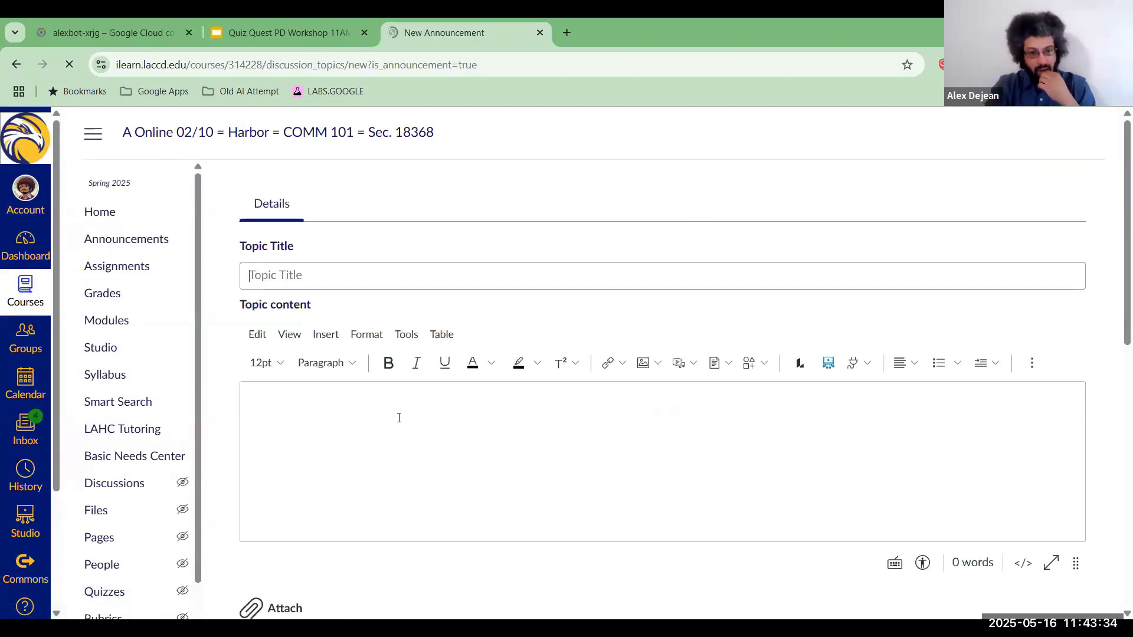
{"action": "left_click", "coordinate": [399, 417]}
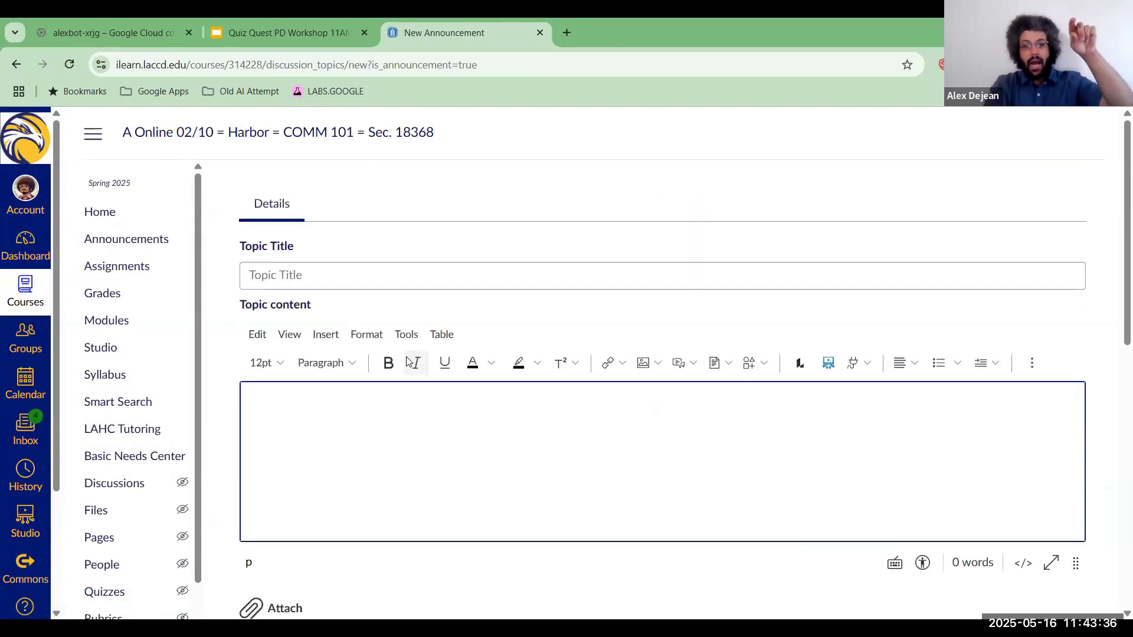
{"action": "scroll", "coordinate": [416, 363], "scroll_direction": "down", "scroll_amount": 2}
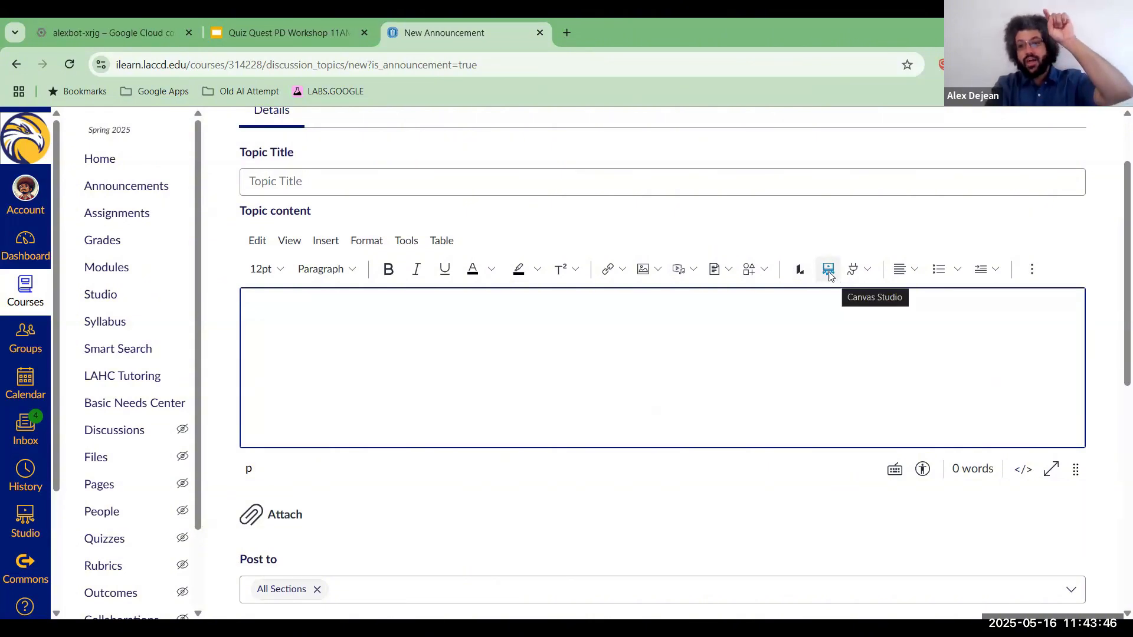
{"action": "left_click", "coordinate": [829, 272]}
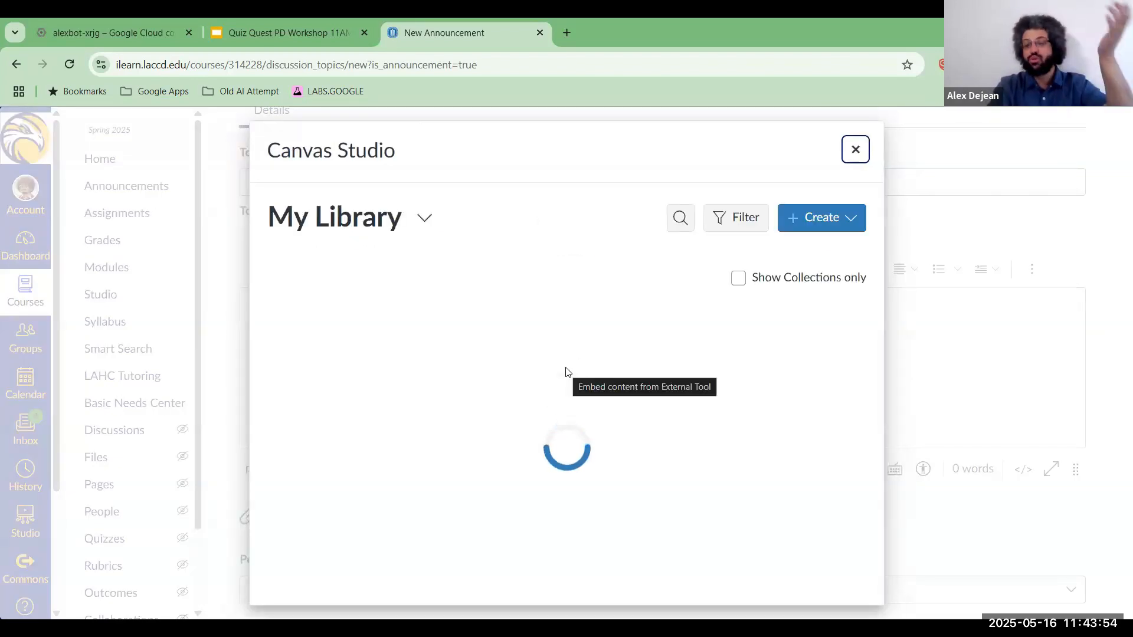
{"action": "scroll", "coordinate": [566, 372], "scroll_direction": "down", "scroll_amount": 1}
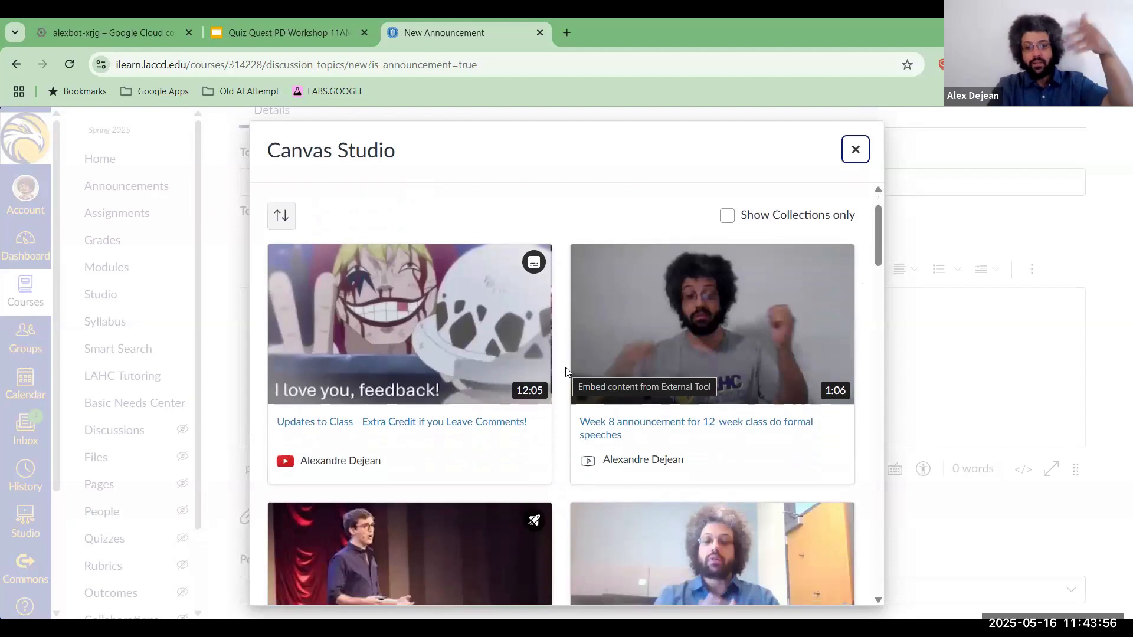
{"action": "left_click", "coordinate": [457, 322]}
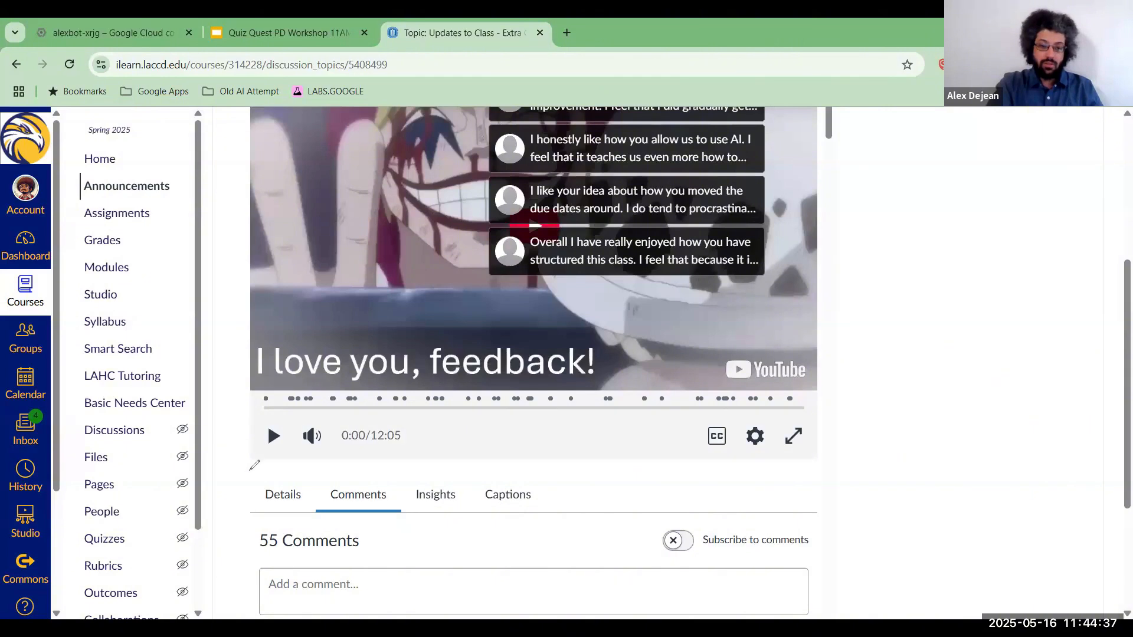
{"action": "mouse_move", "coordinate": [250, 473]}
{"action": "left_mouse_down"}
{"action": "mouse_move", "coordinate": [240, 503]}
{"action": "mouse_move", "coordinate": [666, 583]}
{"action": "mouse_move", "coordinate": [596, 475]}
{"action": "mouse_move", "coordinate": [403, 453]}
{"action": "mouse_move", "coordinate": [252, 469]}
{"action": "left_mouse_up"}
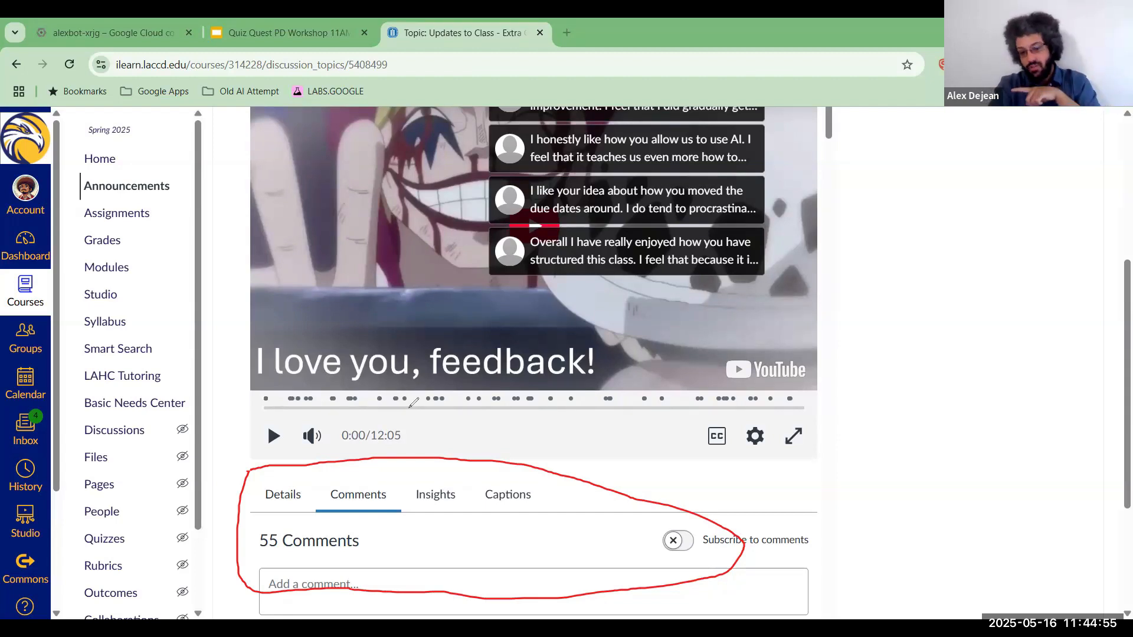
{"action": "mouse_move", "coordinate": [436, 447]}
{"action": "left_mouse_down"}
{"action": "mouse_move", "coordinate": [440, 483]}
{"action": "mouse_move", "coordinate": [465, 458]}
{"action": "left_mouse_up"}
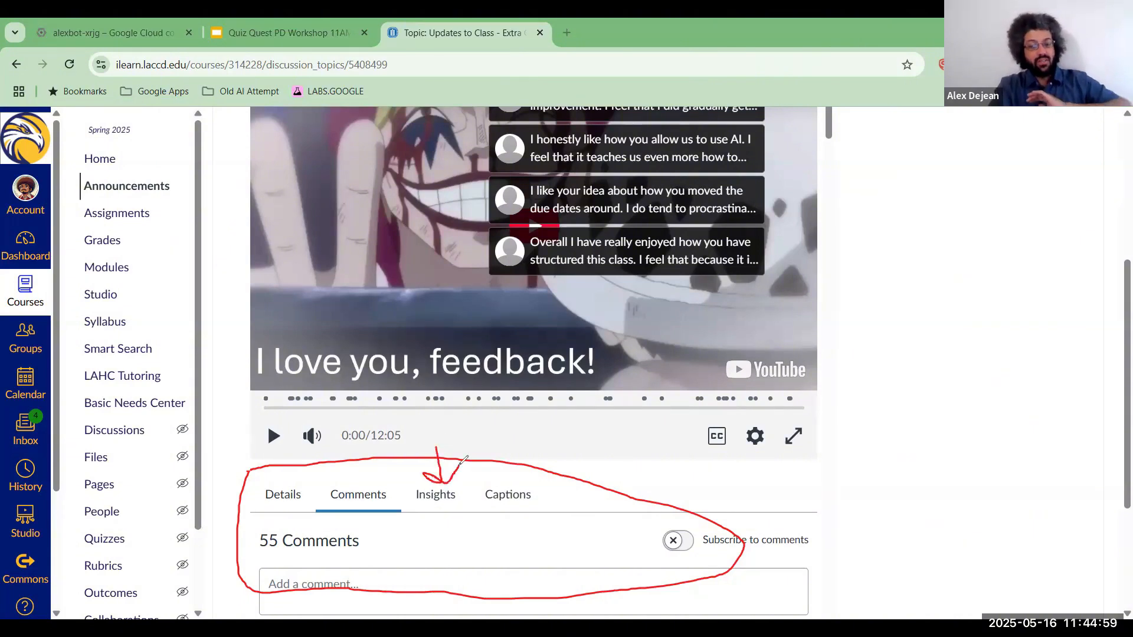